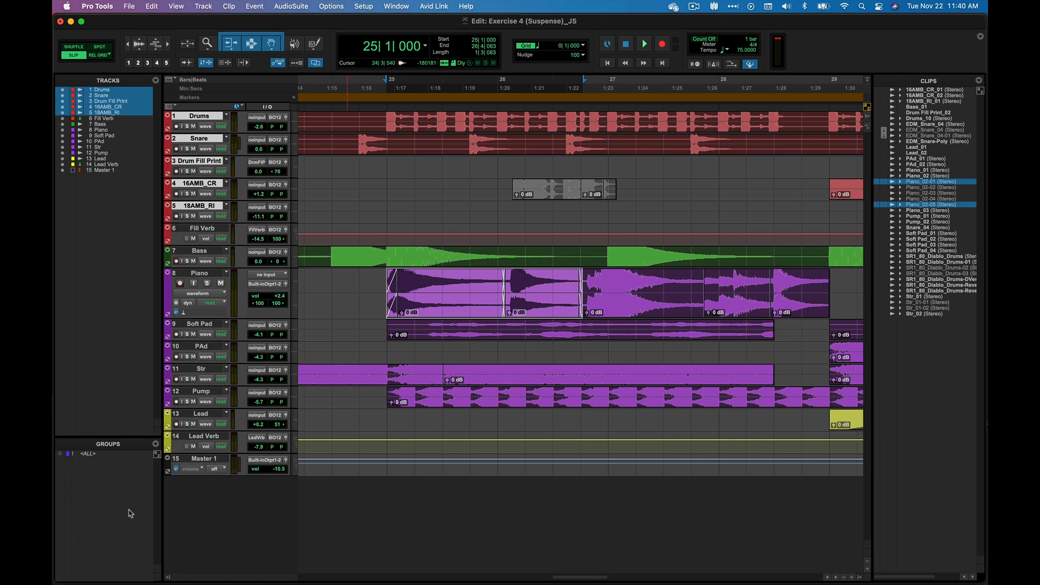
{"action": "key", "text": "super+equal"}
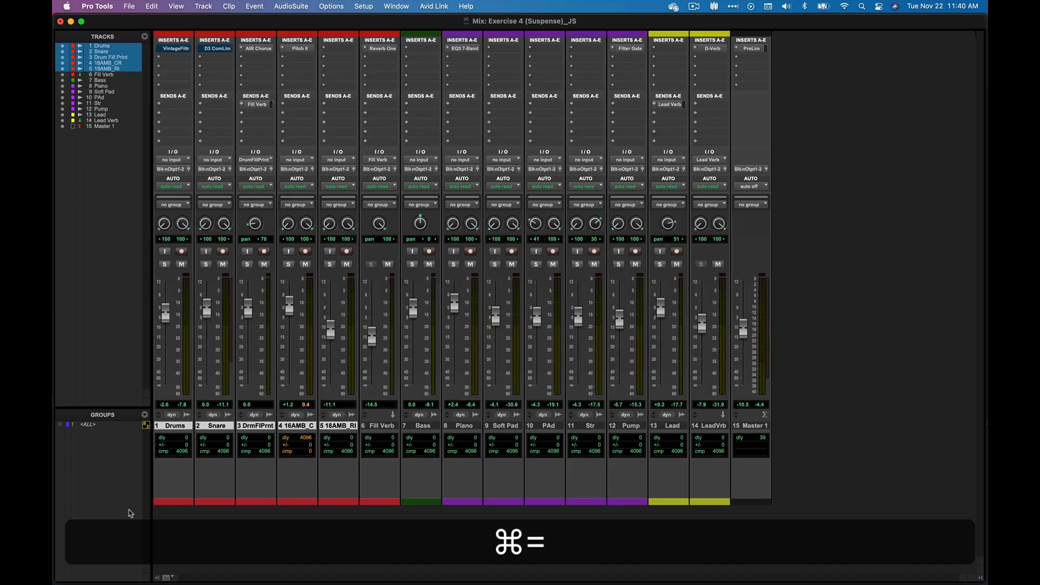
{"action": "key", "text": "super+equal"}
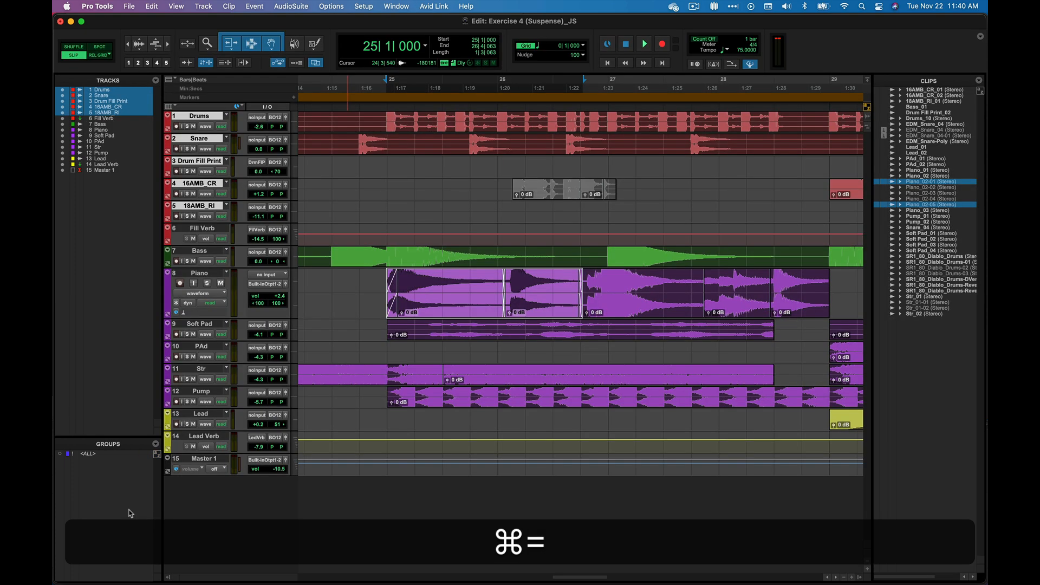
{"action": "left_click", "coordinate": [155, 444]}
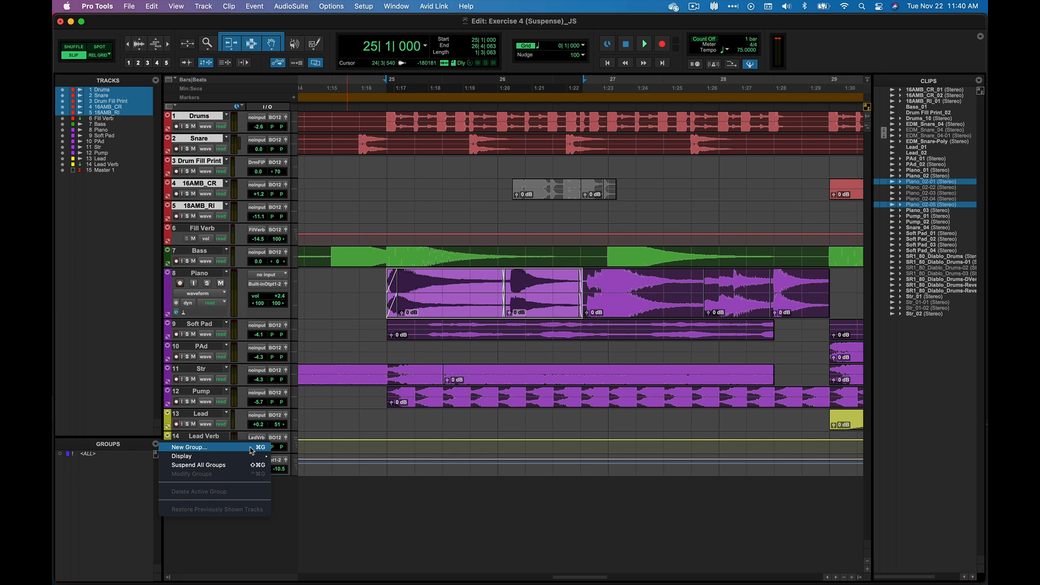
{"action": "left_click", "coordinate": [124, 491]}
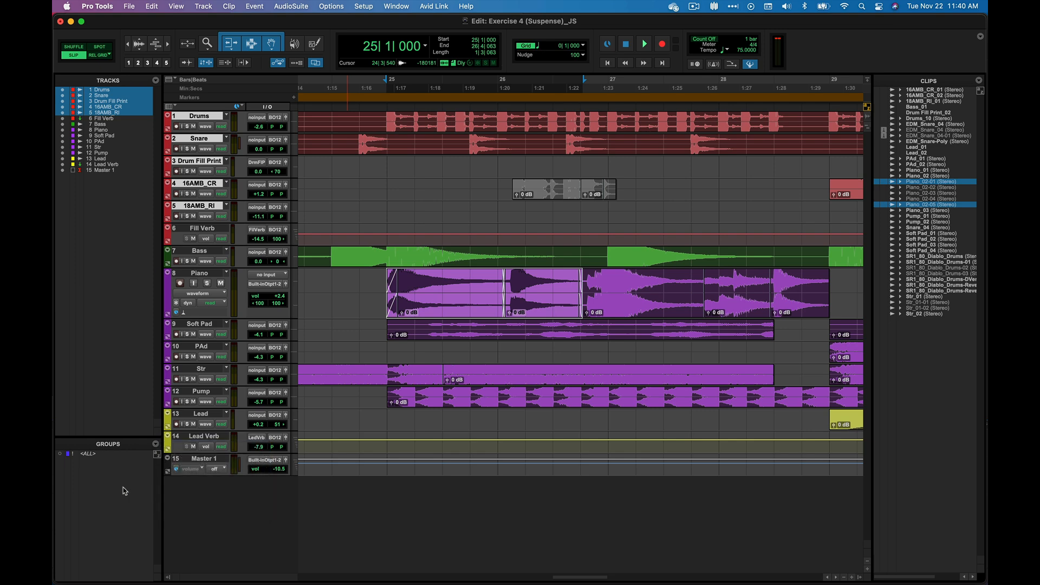
Start a new group from the selected drum tracks, naming it Drums and assigning it ID d
{"action": "left_click", "coordinate": [205, 7]}
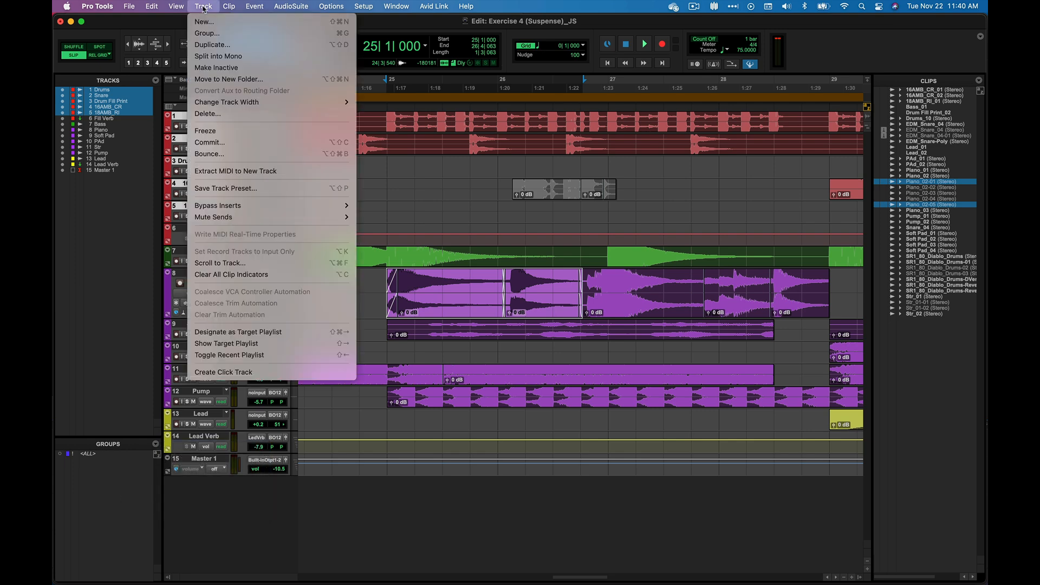
{"action": "left_click", "coordinate": [210, 34]}
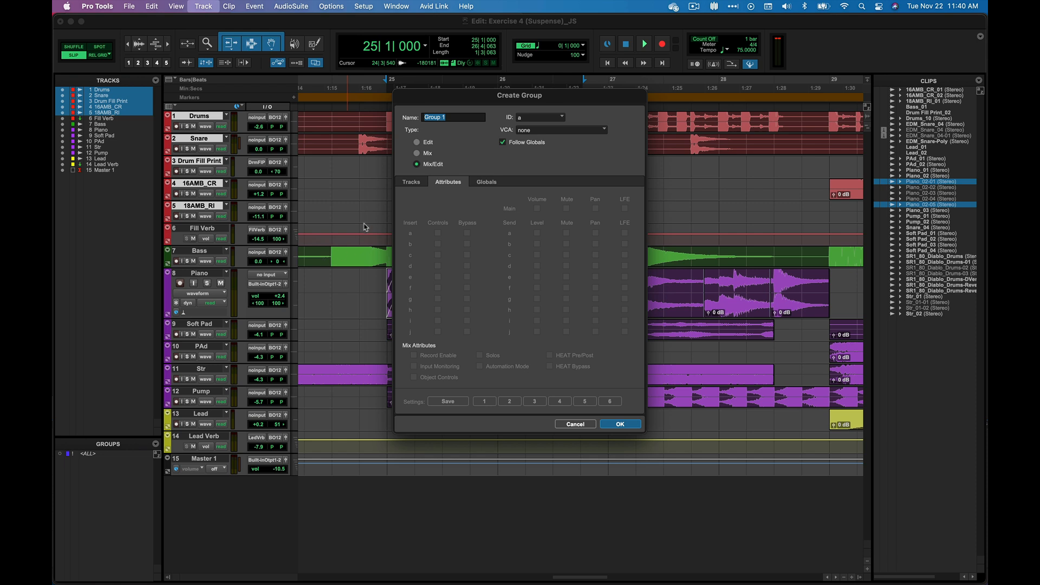
{"action": "left_click", "coordinate": [413, 182]}
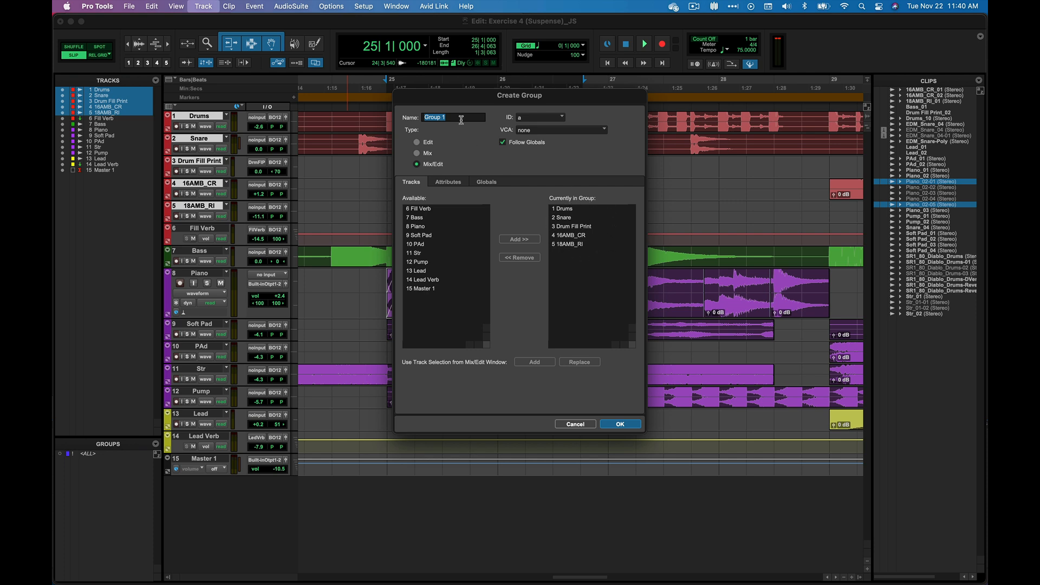
{"action": "type", "text": "Drums"}
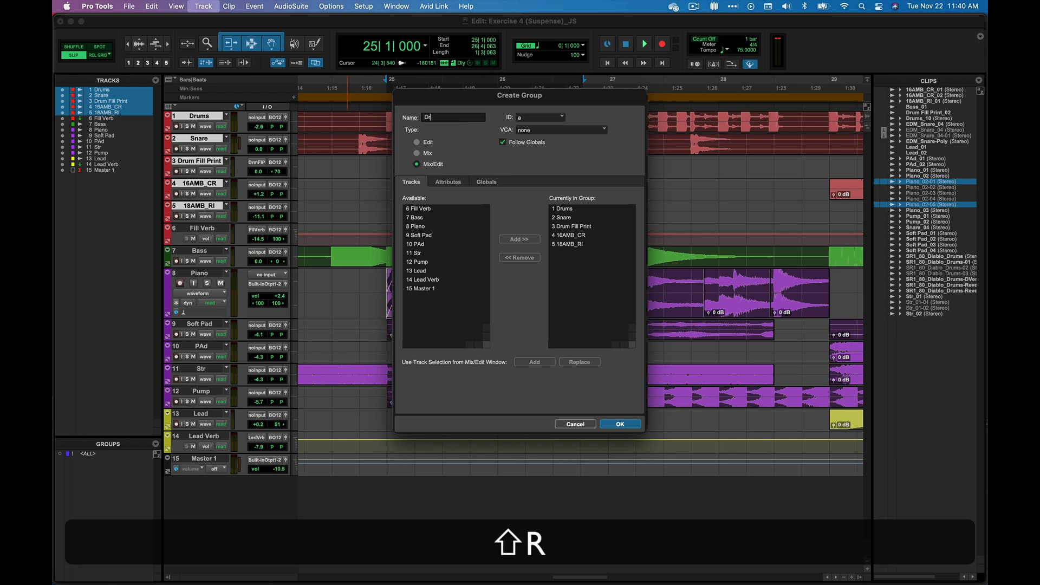
{"action": "left_click", "coordinate": [552, 118]}
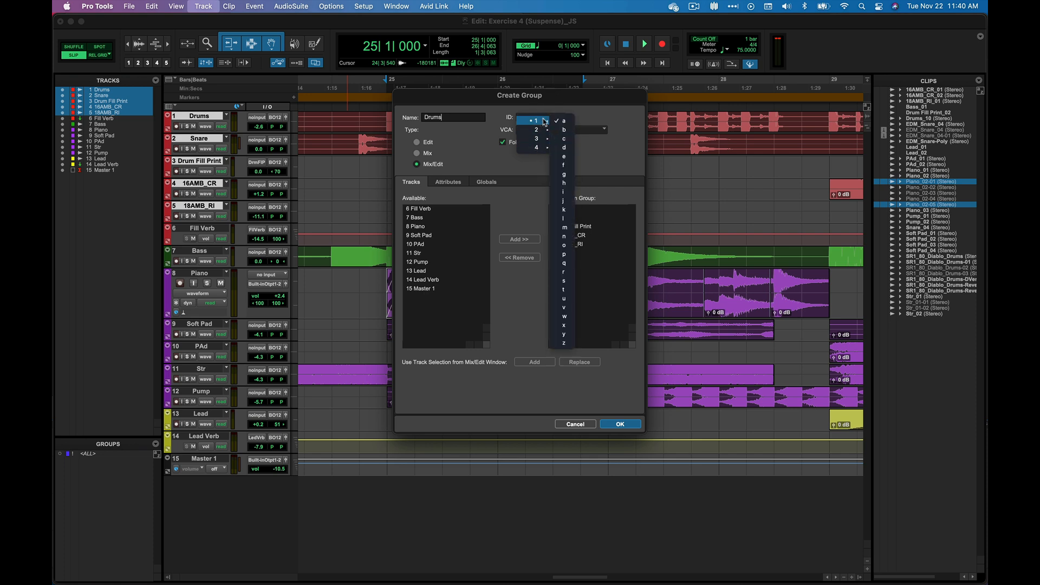
{"action": "left_click", "coordinate": [569, 150]}
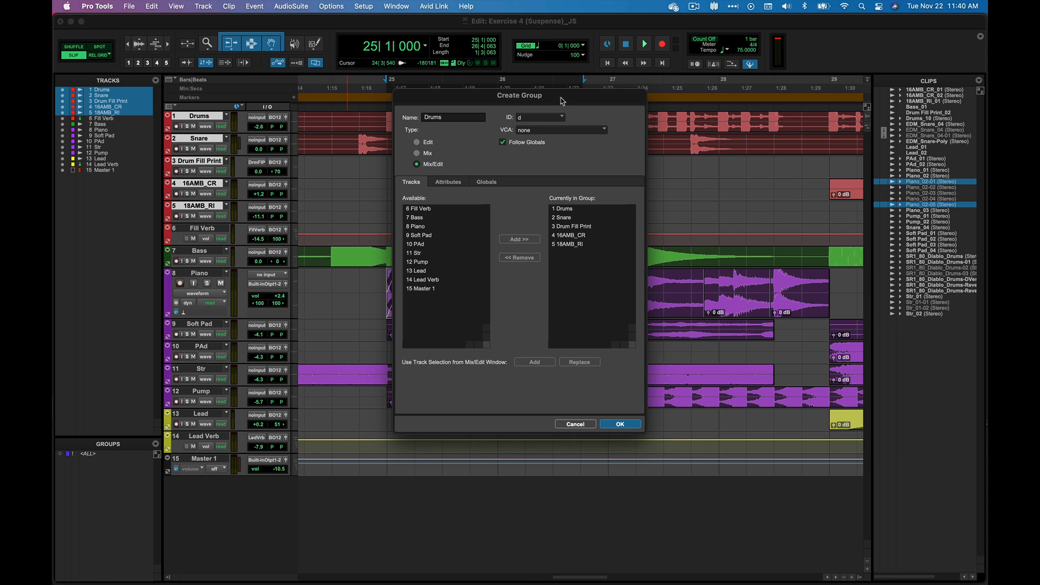
Switch the group type through Edit and Mix and back to Mix/Edit
{"action": "left_click", "coordinate": [429, 143]}
{"action": "left_click", "coordinate": [428, 154]}
{"action": "left_click", "coordinate": [431, 169]}
Add the PAd track to the group and remove it again
{"action": "left_click", "coordinate": [423, 245]}
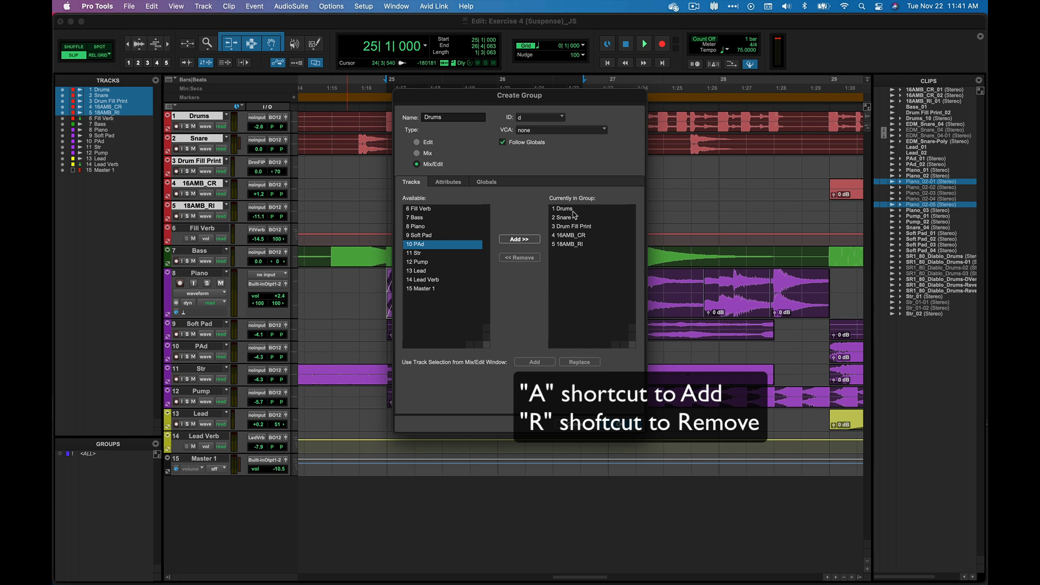
{"action": "left_click", "coordinate": [530, 241]}
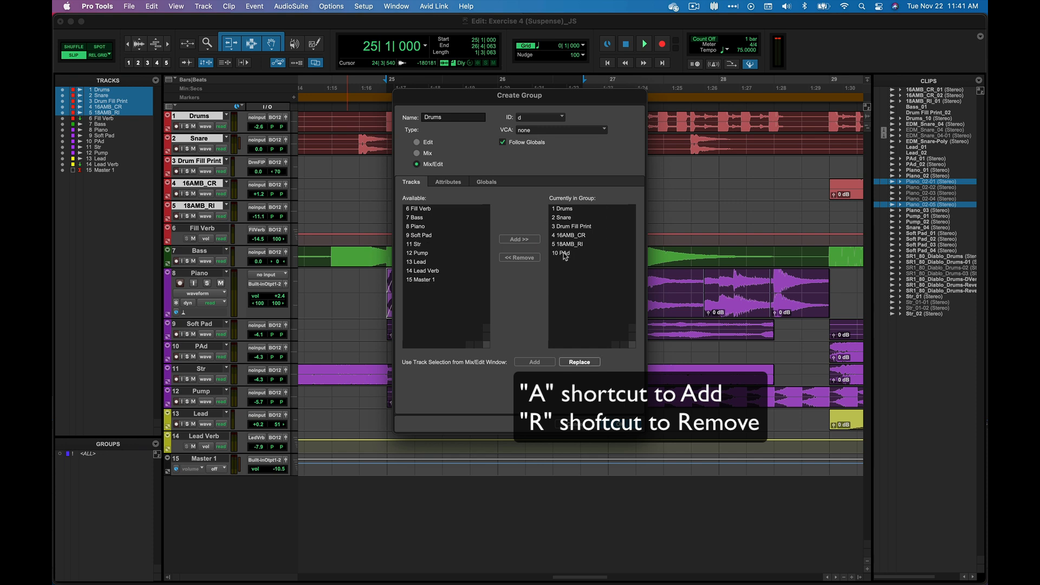
{"action": "left_click", "coordinate": [565, 255]}
{"action": "left_click", "coordinate": [527, 259]}
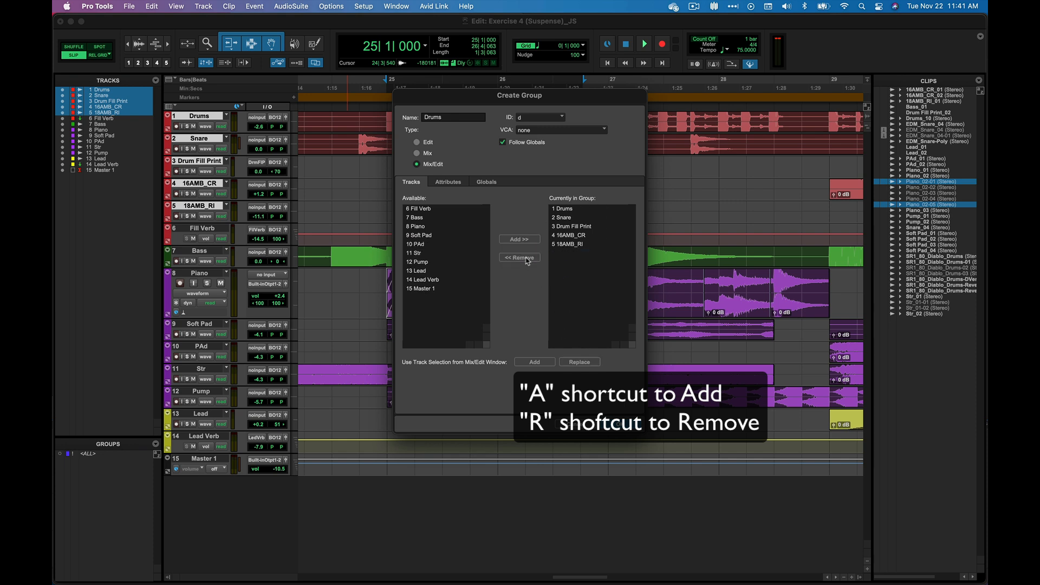
Remove the Drum Fill Print, 16AMB_CR and 18AMB_RI tracks from the group
{"action": "left_click", "coordinate": [575, 228]}
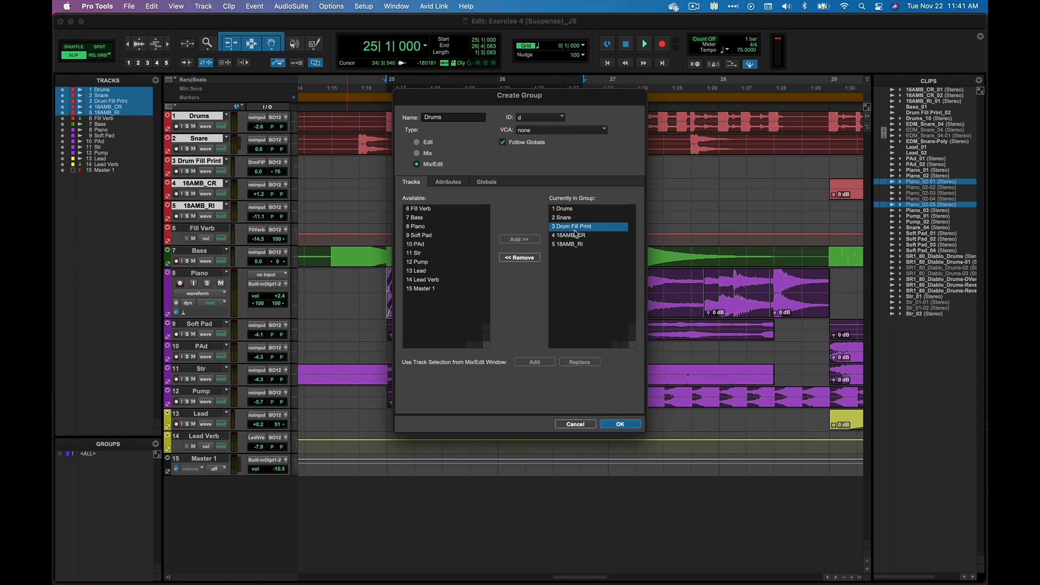
{"action": "left_click", "coordinate": [572, 244], "text": "shift"}
{"action": "key", "text": "BackSpace"}
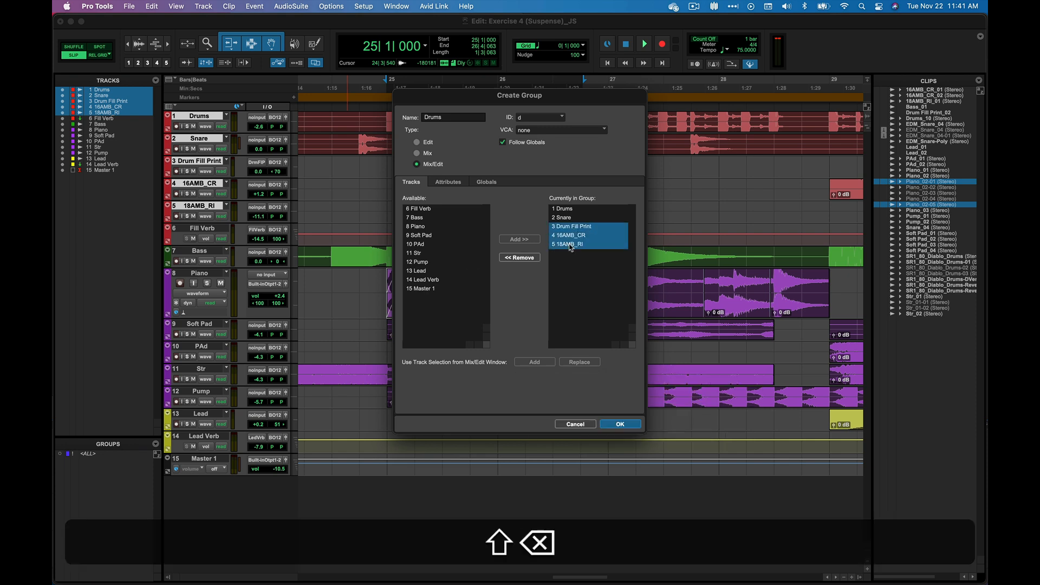
{"action": "left_click", "coordinate": [527, 258]}
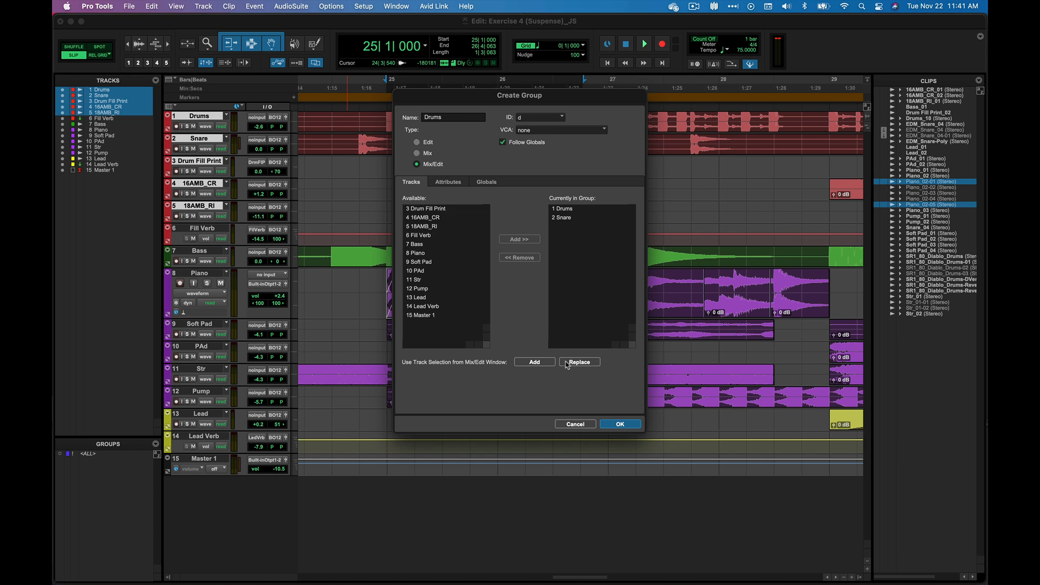
Add Lead Verb and Master 1 to the group, and replace the group's members with the tracks selected in the session
{"action": "left_click", "coordinate": [436, 297]}
{"action": "left_click", "coordinate": [438, 306]}
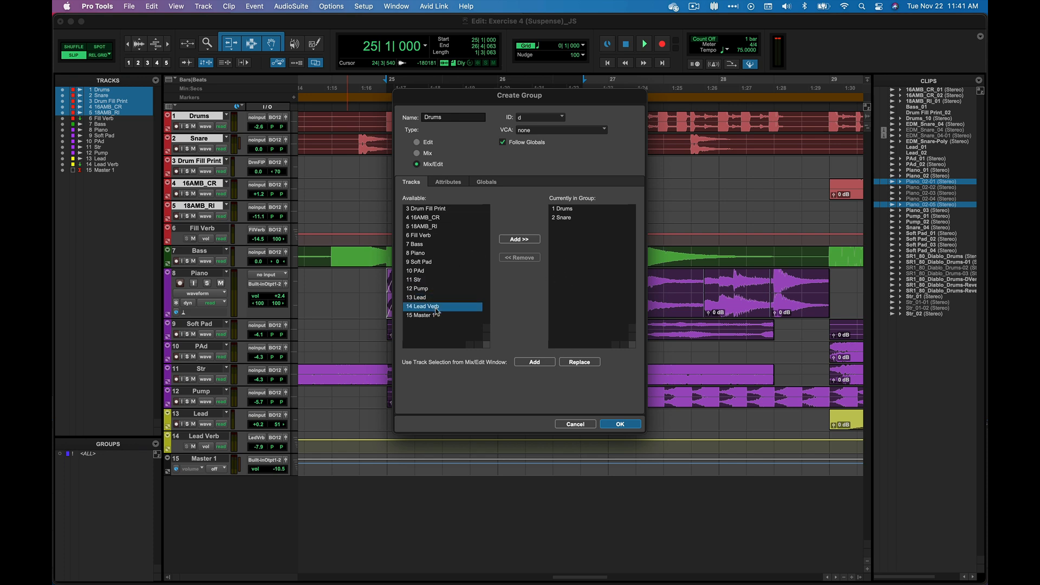
{"action": "left_click", "coordinate": [526, 240]}
{"action": "left_click", "coordinate": [432, 307]}
{"action": "left_click", "coordinate": [533, 240]}
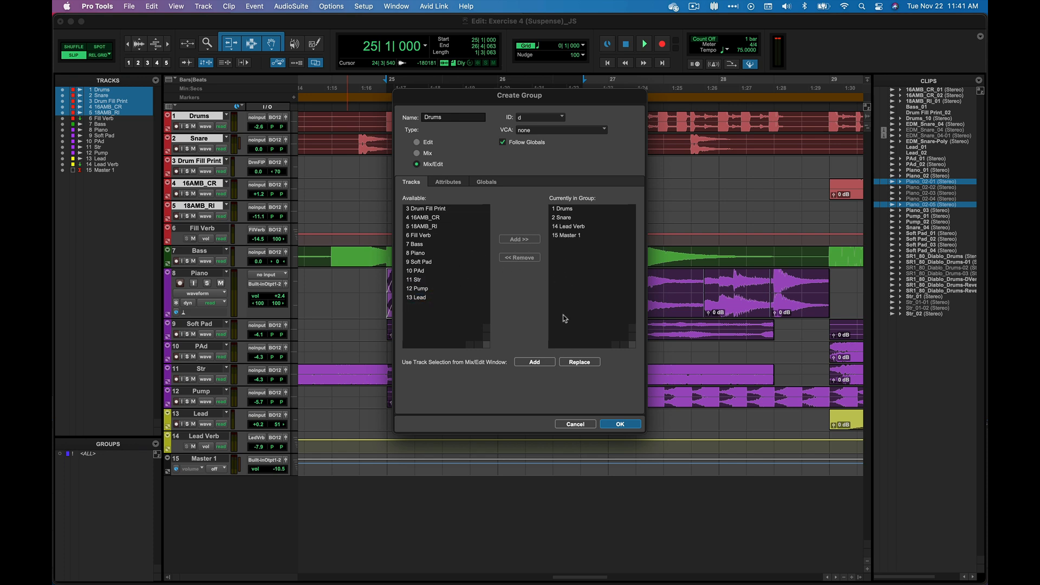
{"action": "left_click", "coordinate": [579, 363]}
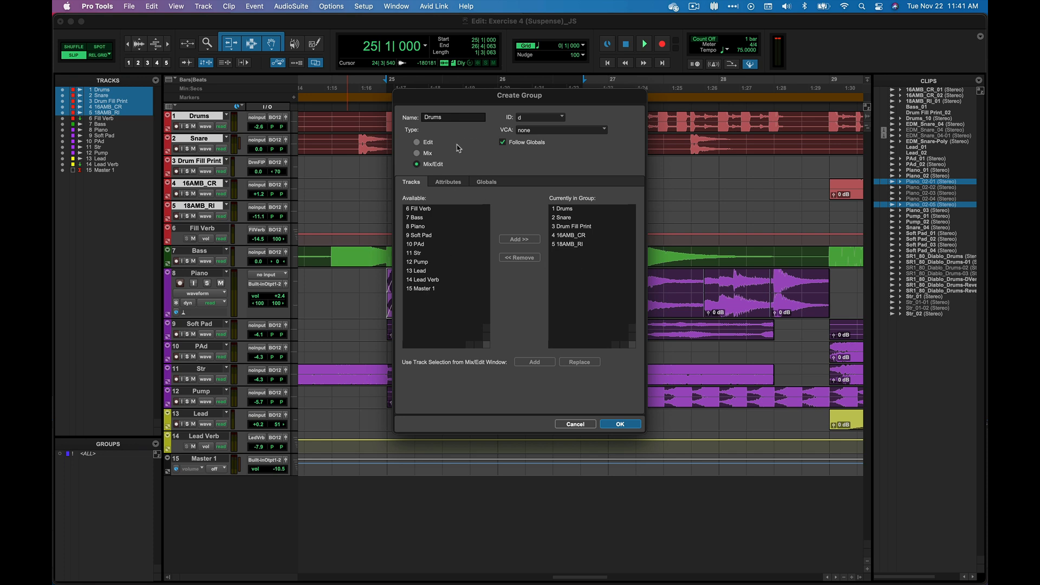
Try toggling the level and mute linking of send a in the global group attributes
{"action": "left_click", "coordinate": [485, 184]}
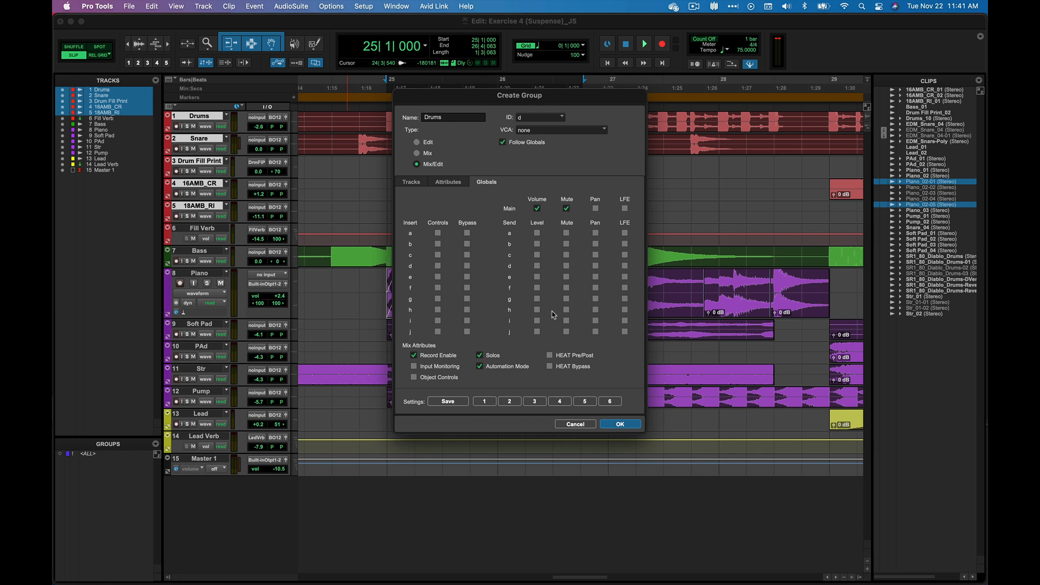
{"action": "left_click", "coordinate": [537, 233]}
{"action": "left_click", "coordinate": [567, 233]}
Create the Drums group as an Edit-type group with Follow Globals turned off
{"action": "left_click", "coordinate": [503, 143]}
{"action": "left_click", "coordinate": [451, 182]}
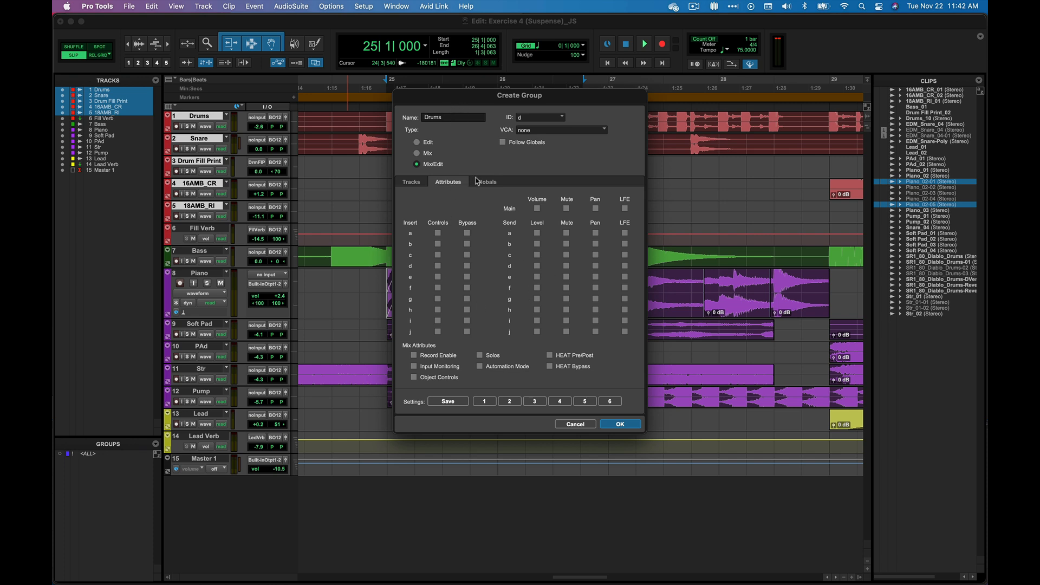
{"action": "left_click", "coordinate": [426, 144]}
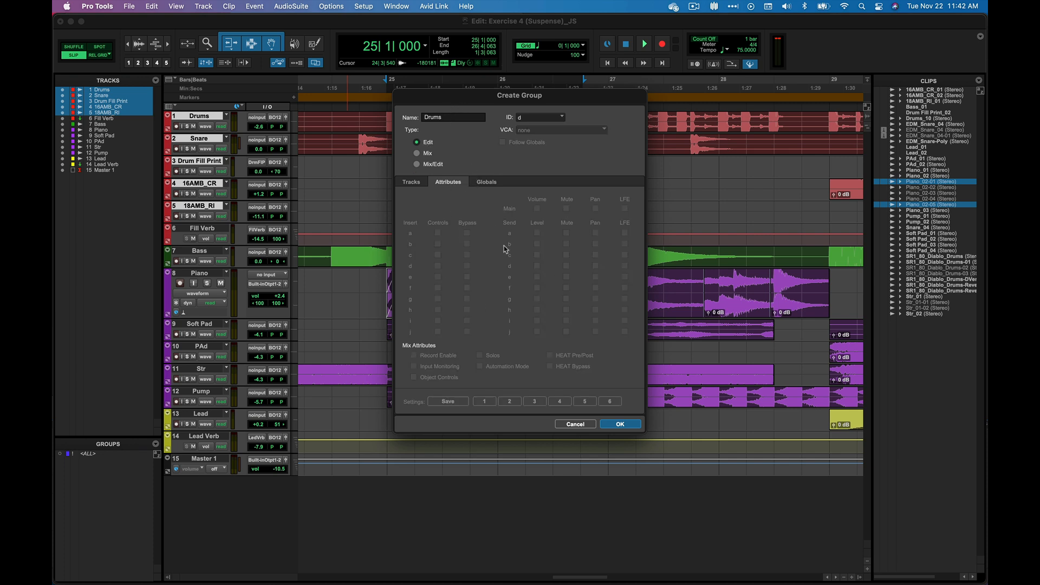
{"action": "left_click", "coordinate": [486, 182]}
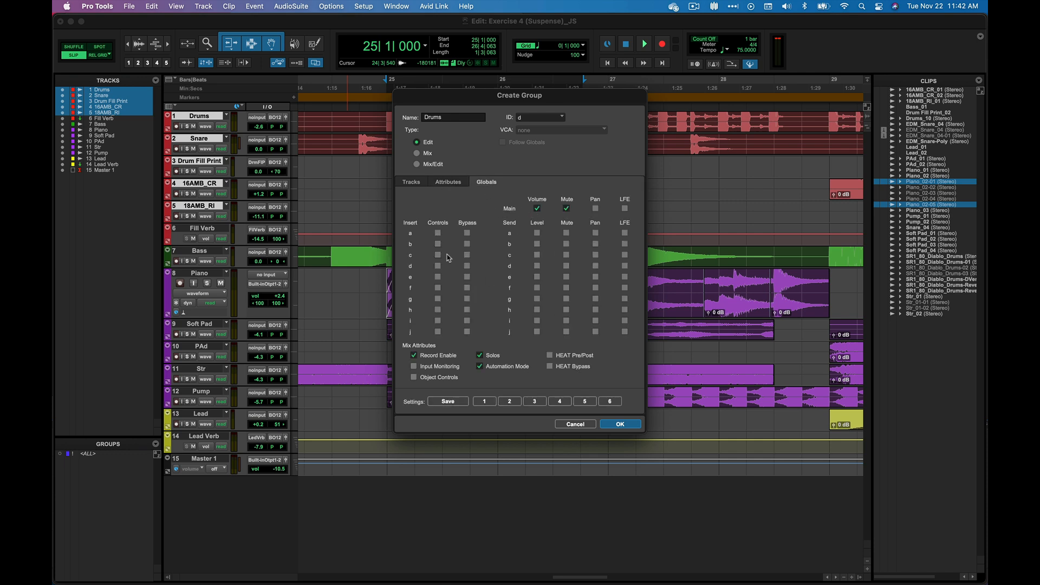
{"action": "left_click", "coordinate": [621, 424]}
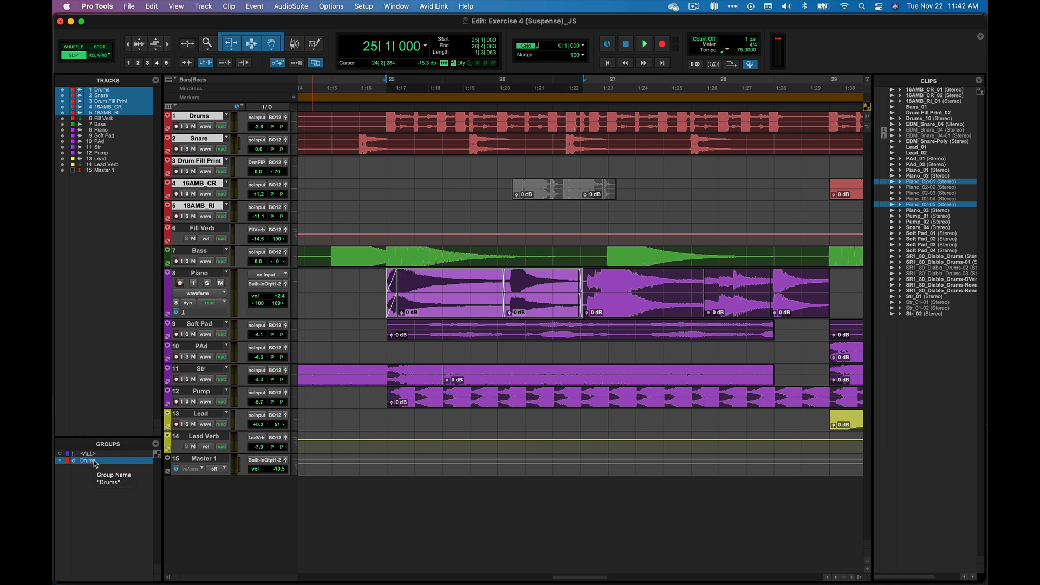
Set the height of the tracks in the Drums group to medium
{"action": "left_click", "coordinate": [297, 130]}
{"action": "left_click", "coordinate": [311, 140]}
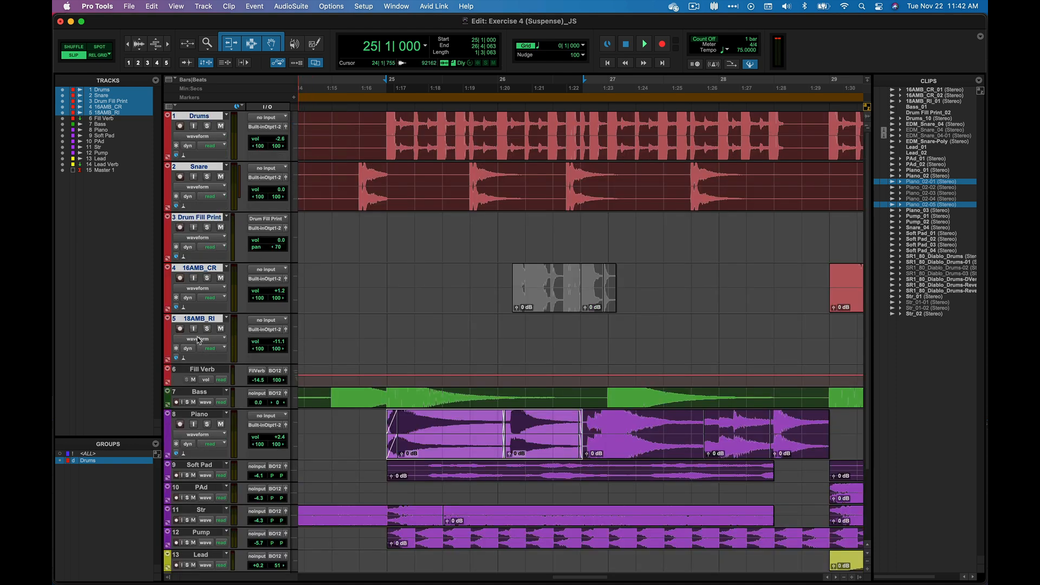
Deselect all tracks and set the height of the tracks in the Drums group to small
{"action": "key", "text": "alt"}
{"action": "left_click", "coordinate": [207, 372], "text": "alt"}
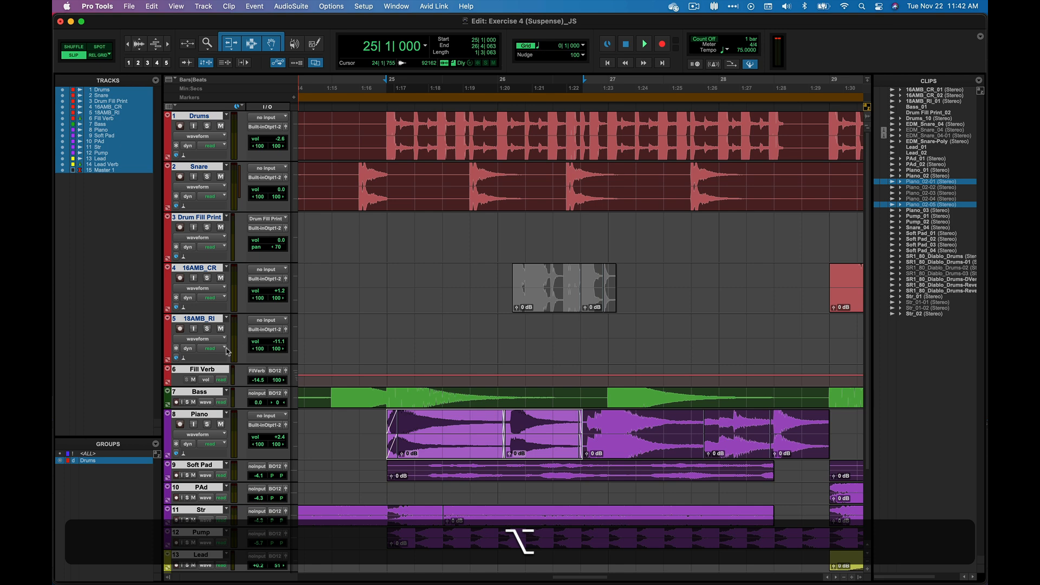
{"action": "left_click", "coordinate": [204, 372], "text": "alt"}
{"action": "left_click", "coordinate": [297, 289]}
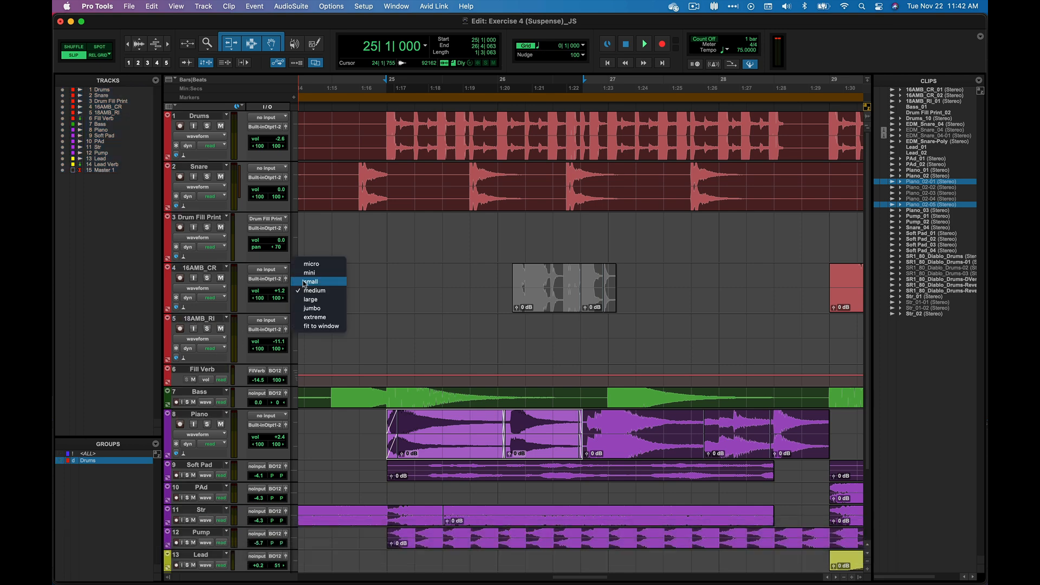
{"action": "left_click", "coordinate": [307, 281]}
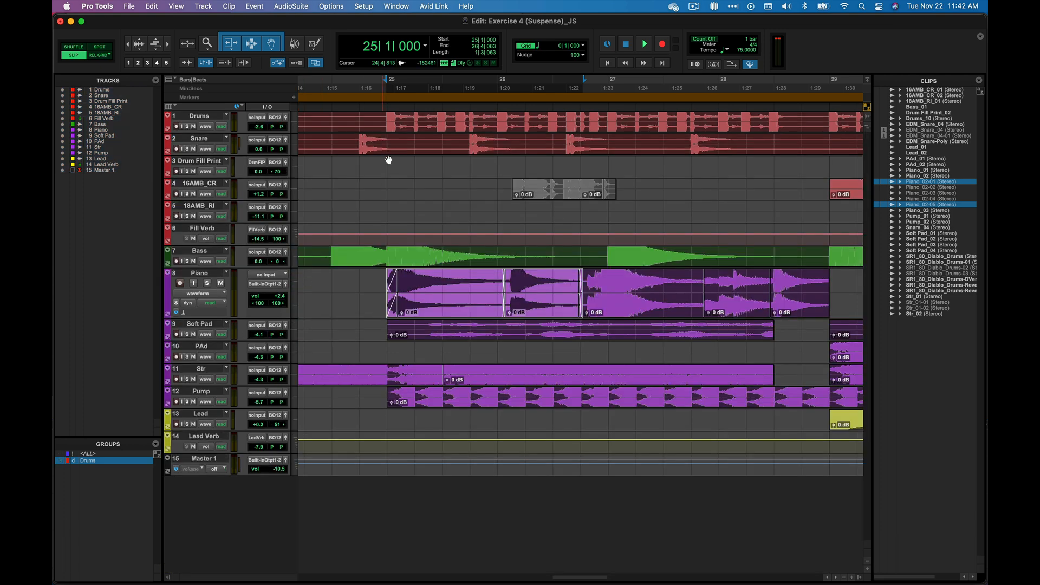
Deactivate the Drums group and select a range on the Drum Fill Print track alone, from about 24|3|793 to 24|4|940
{"action": "left_click_drag", "start_coordinate": [330, 117], "coordinate": [341, 122]}
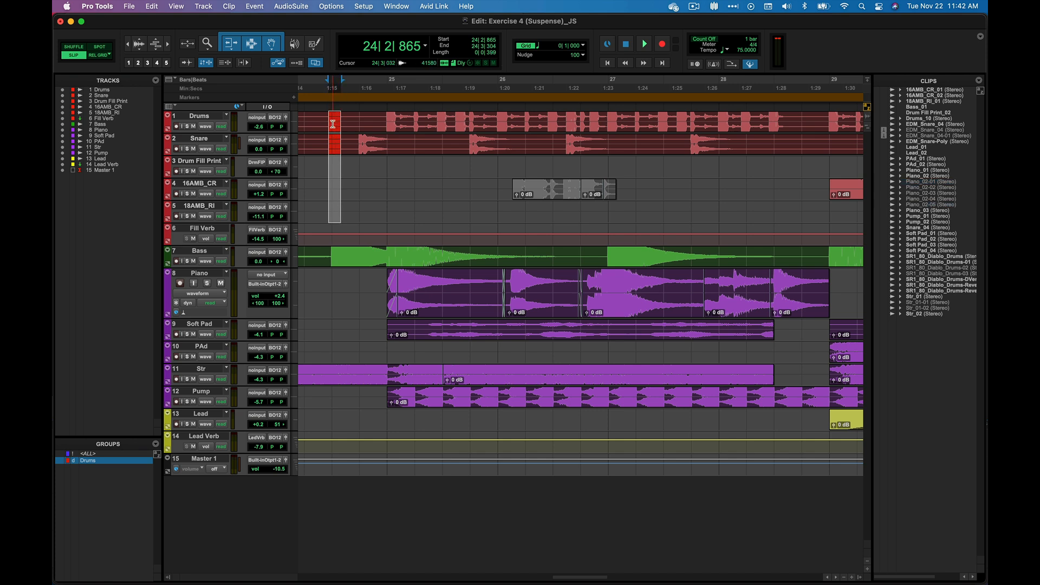
{"action": "left_click", "coordinate": [98, 461]}
{"action": "left_click_drag", "start_coordinate": [349, 143], "coordinate": [387, 167]}
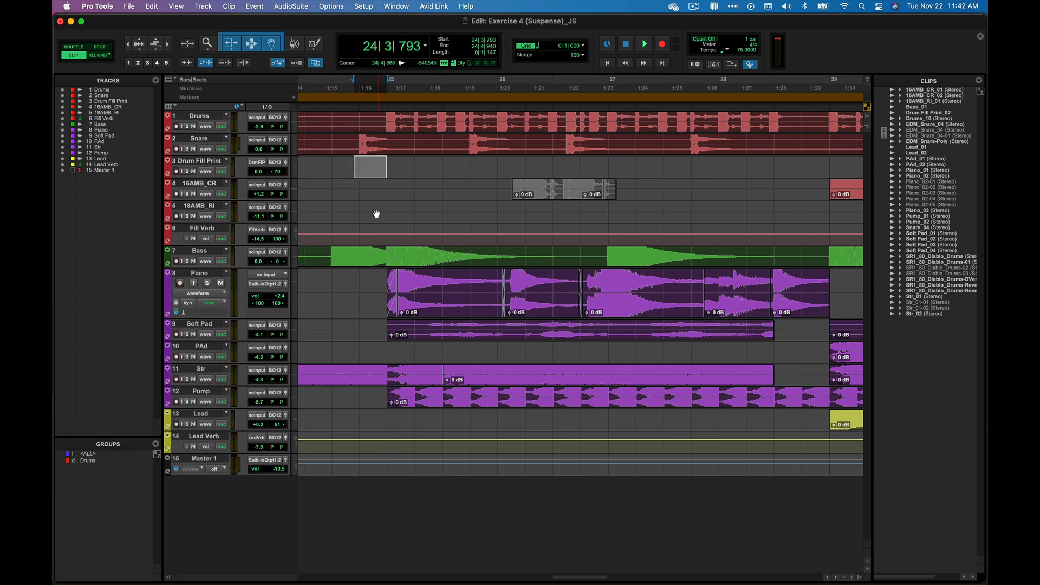
Solo and unsolo the Drum Fill Print track in the Mix window, and return to the Edit window
{"action": "key", "text": "super+equal"}
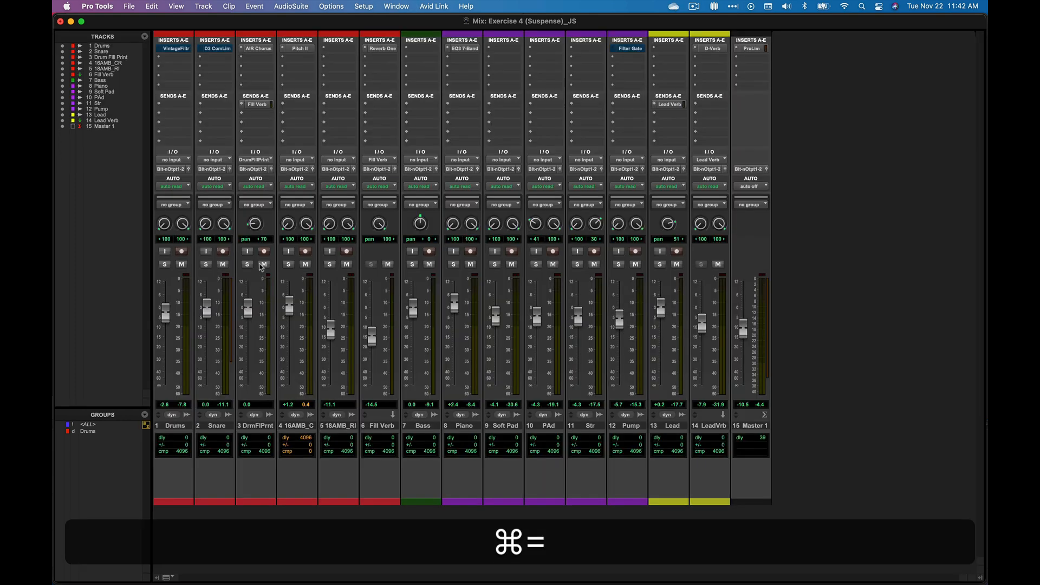
{"action": "left_click", "coordinate": [248, 264]}
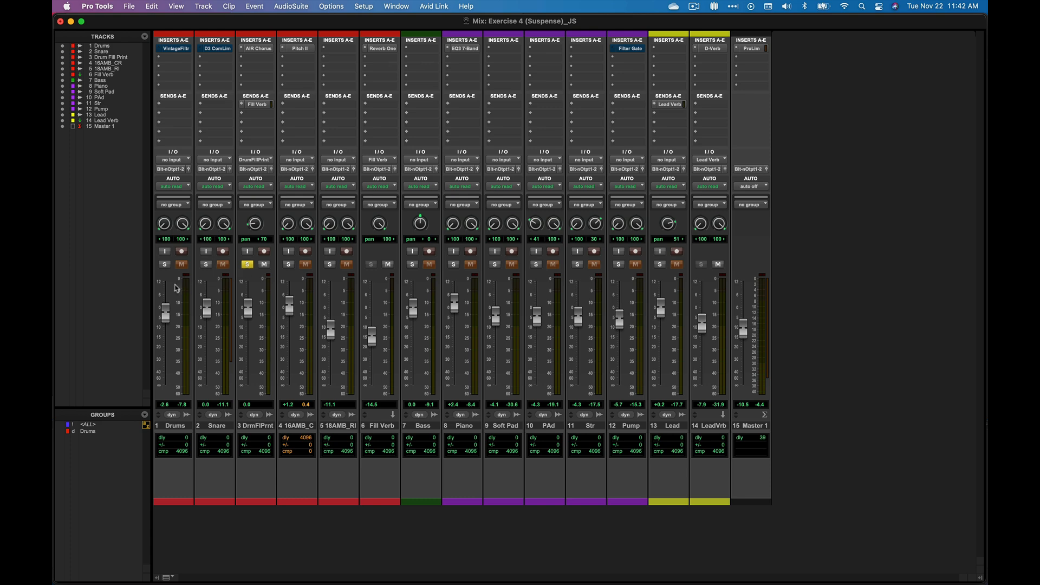
{"action": "left_click", "coordinate": [247, 264]}
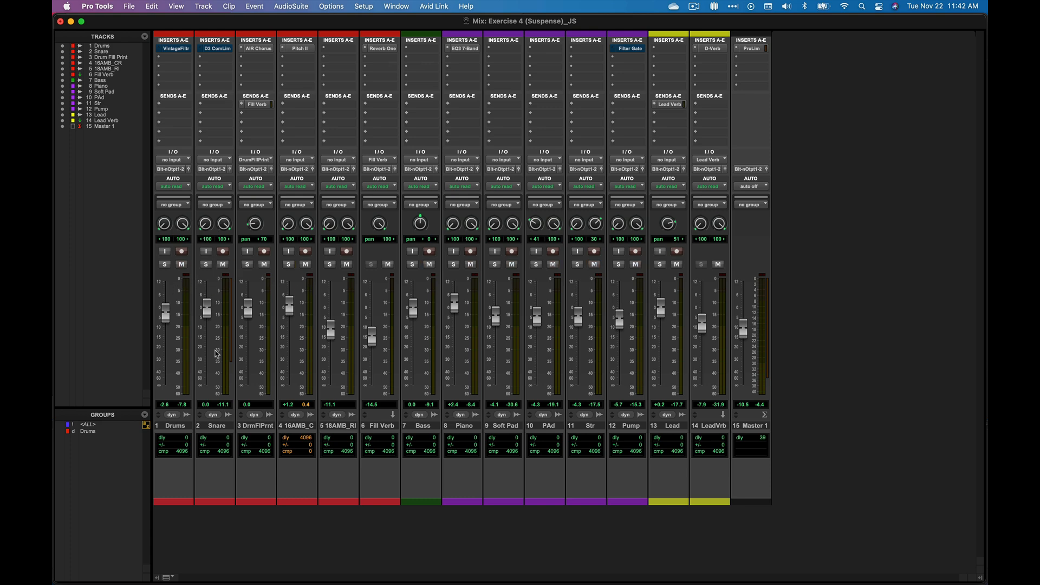
{"action": "key", "text": "super+equal"}
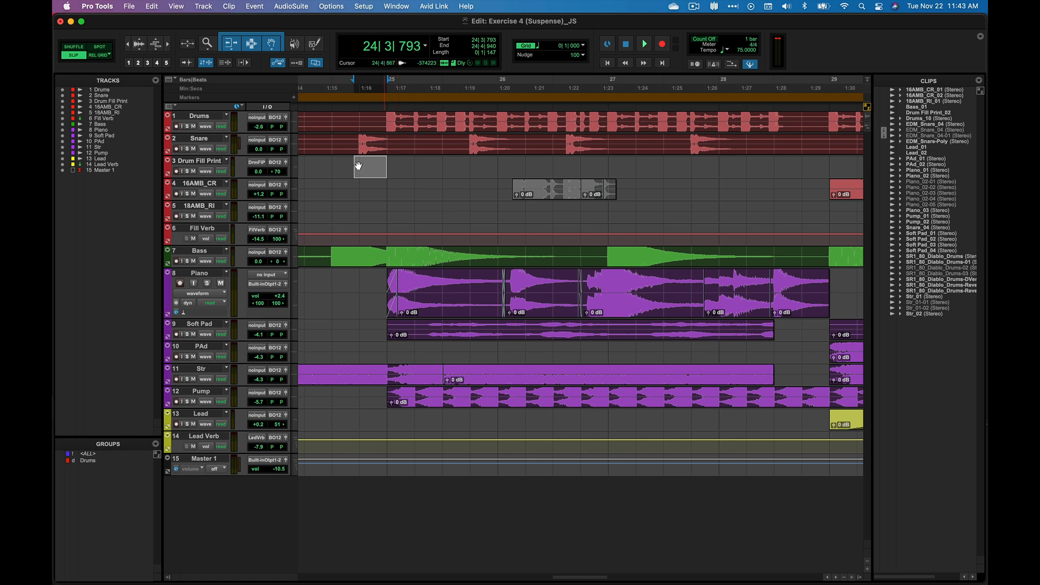
Hide the Drums track from the Edit window
{"action": "left_click", "coordinate": [63, 90]}
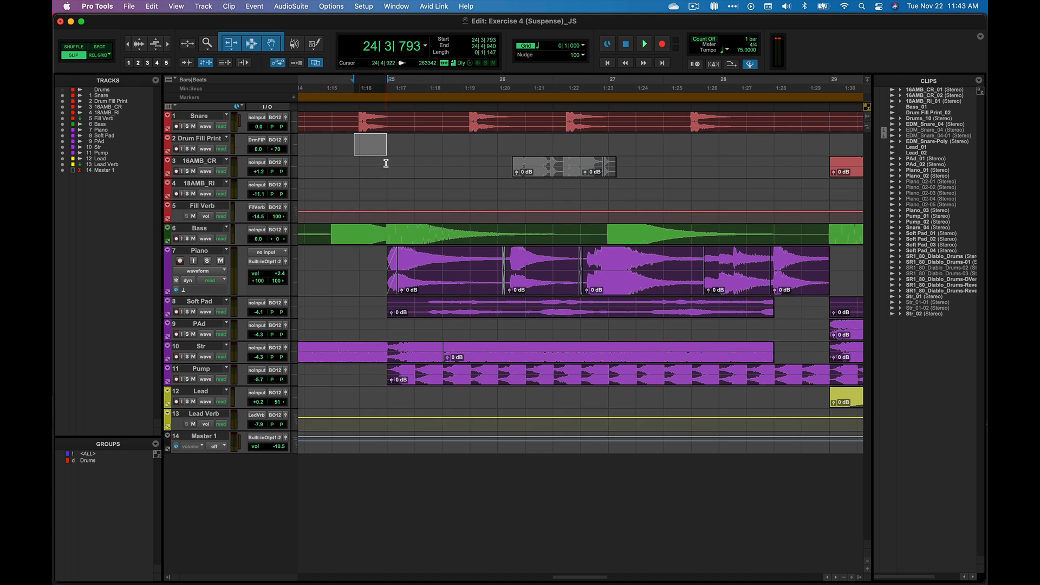
Reactivate the Drums group and delete the range from about 24|3|521 to 24|4|251 across its visible tracks
{"action": "left_click", "coordinate": [120, 461]}
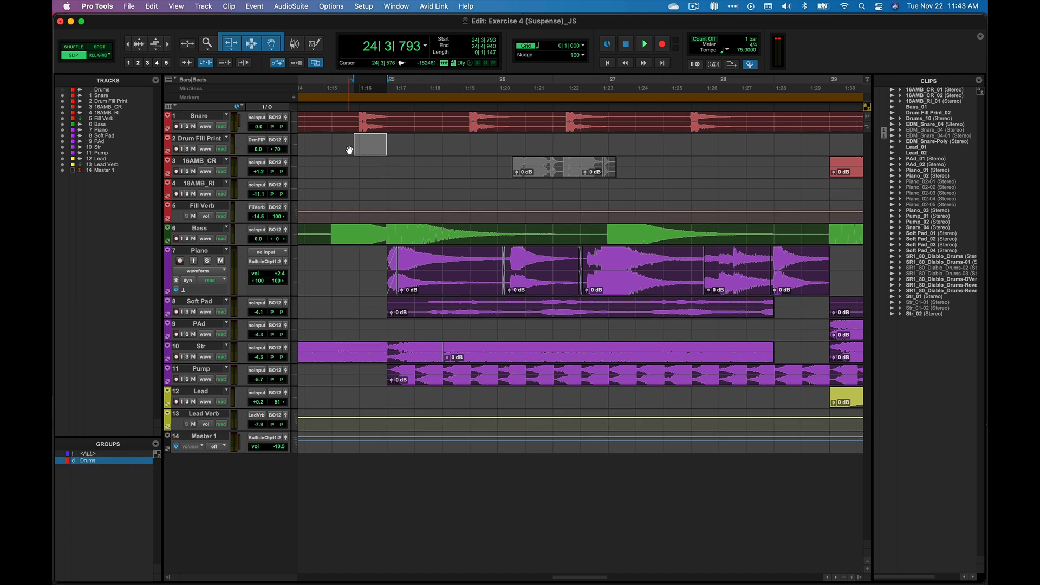
{"action": "left_click", "coordinate": [347, 118]}
{"action": "left_click_drag", "start_coordinate": [348, 117], "coordinate": [367, 122]}
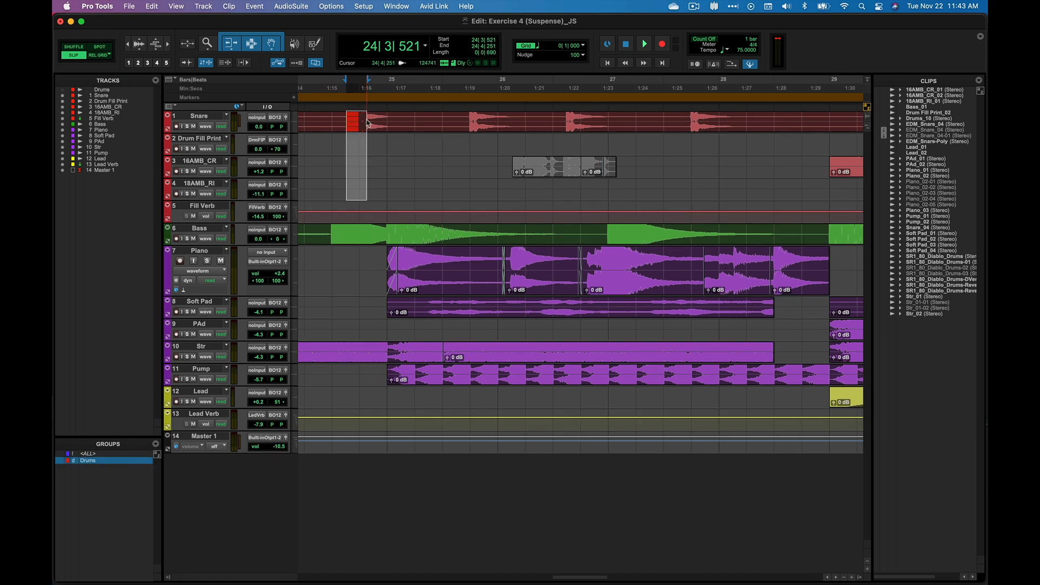
{"action": "key", "text": "BackSpace"}
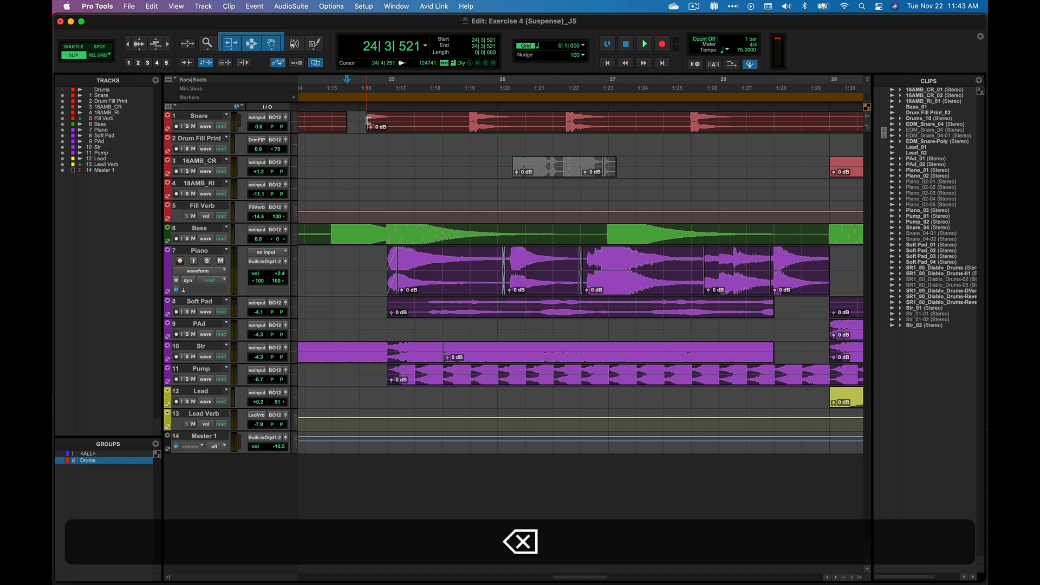
Show the Drums track again and heal the gap in the Snare clip over the range from about 24|3|032 to 24|4|595
{"action": "left_click", "coordinate": [62, 90]}
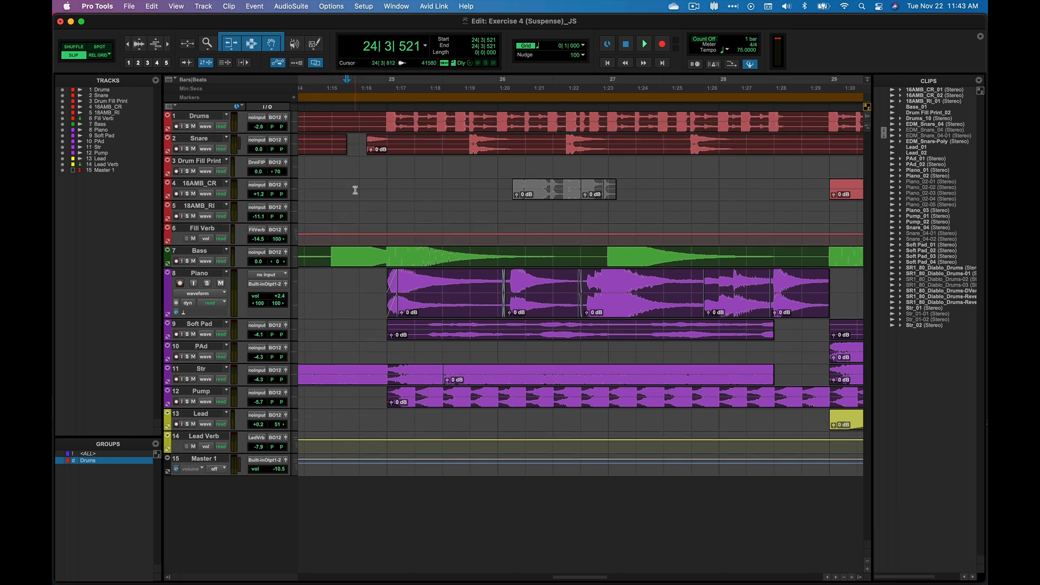
{"action": "left_click_drag", "start_coordinate": [347, 144], "coordinate": [375, 145]}
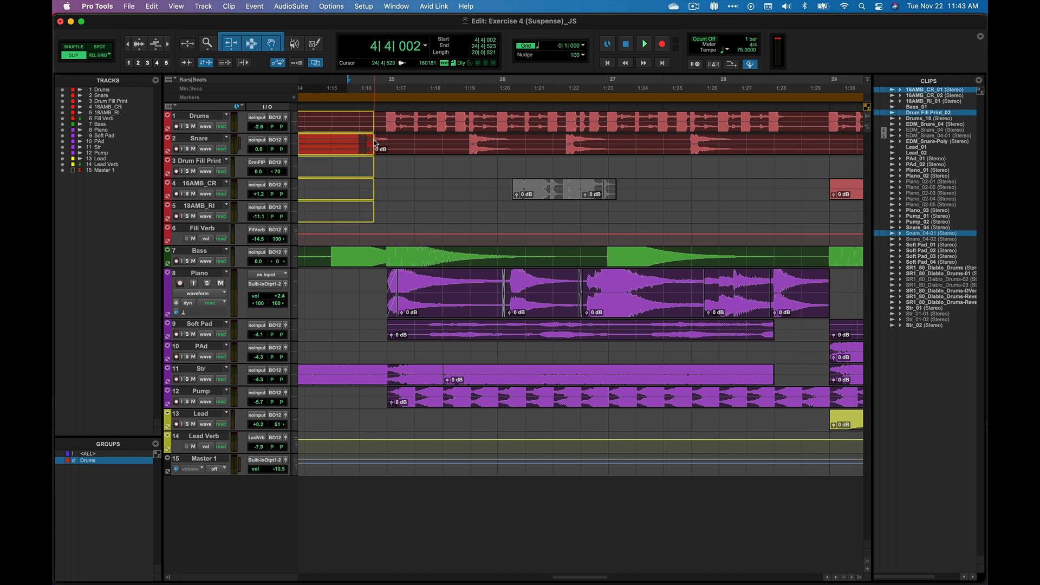
{"action": "key", "text": "super+z"}
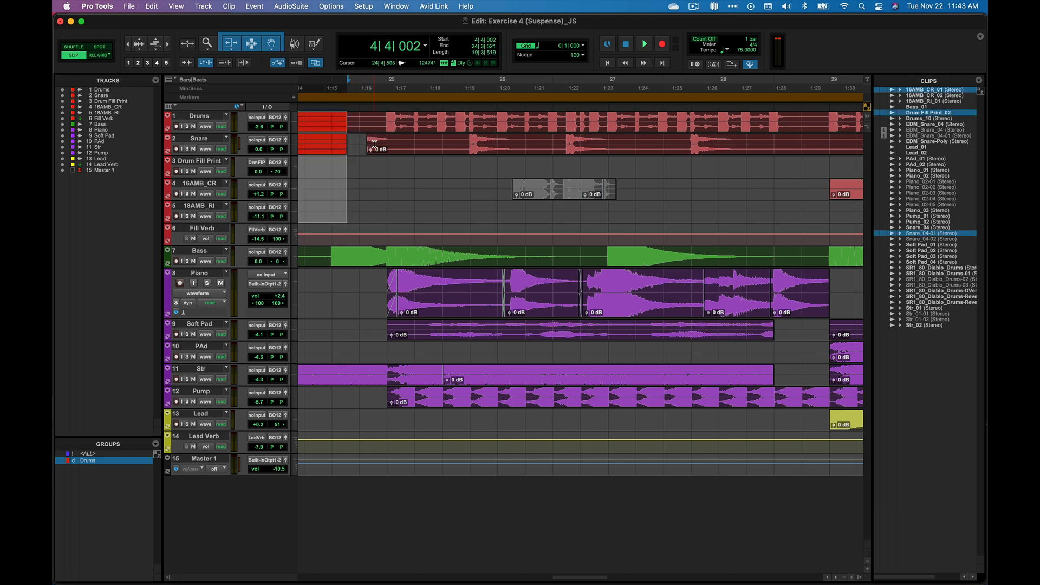
{"action": "left_click_drag", "start_coordinate": [375, 145], "coordinate": [332, 145]}
{"action": "key", "text": "super+h"}
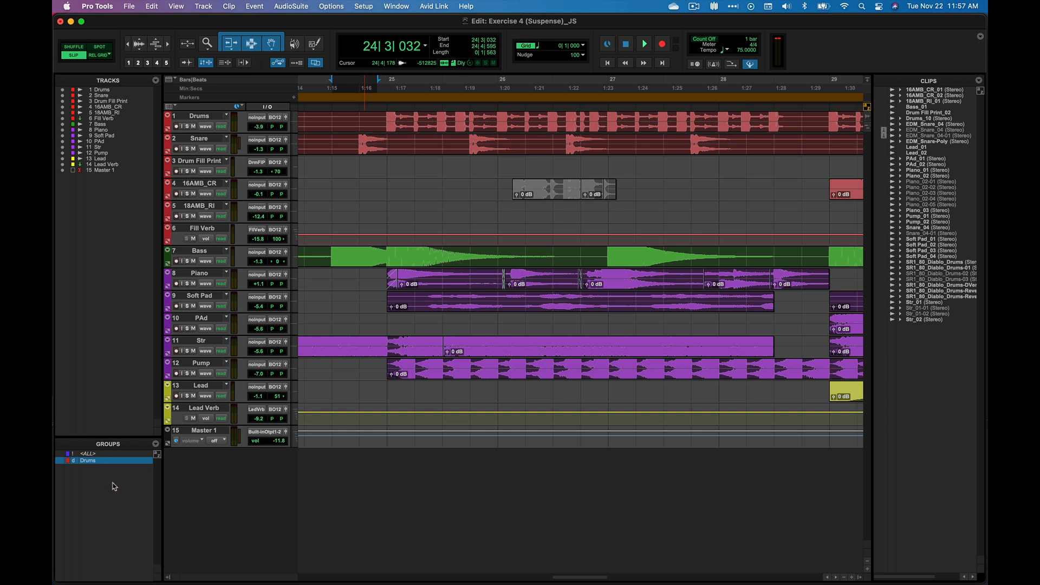
Raise all track volumes together by about 0.3 dB in the Mix window with the ALL group temporarily active
{"action": "left_click", "coordinate": [106, 456]}
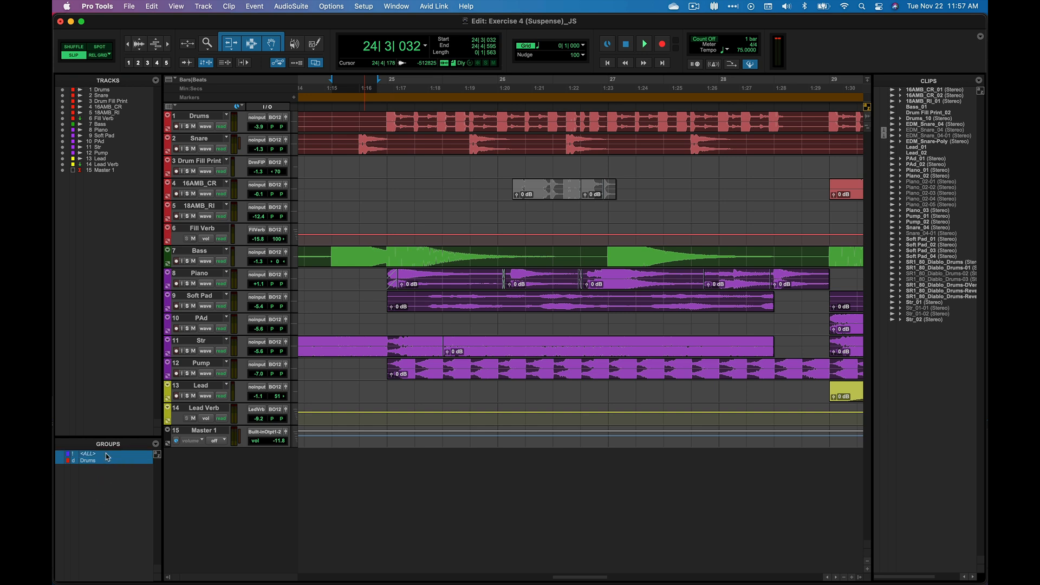
{"action": "left_click", "coordinate": [106, 455]}
{"action": "left_click", "coordinate": [107, 456]}
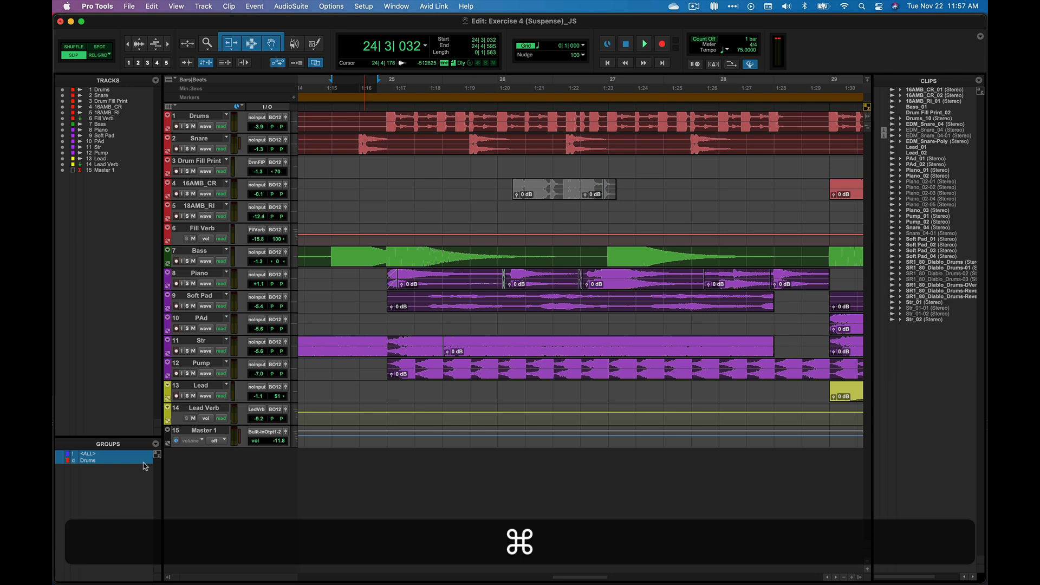
{"action": "key", "text": "super+equal"}
{"action": "left_click_drag", "start_coordinate": [288, 311], "coordinate": [289, 310]}
{"action": "key", "text": "super+equal"}
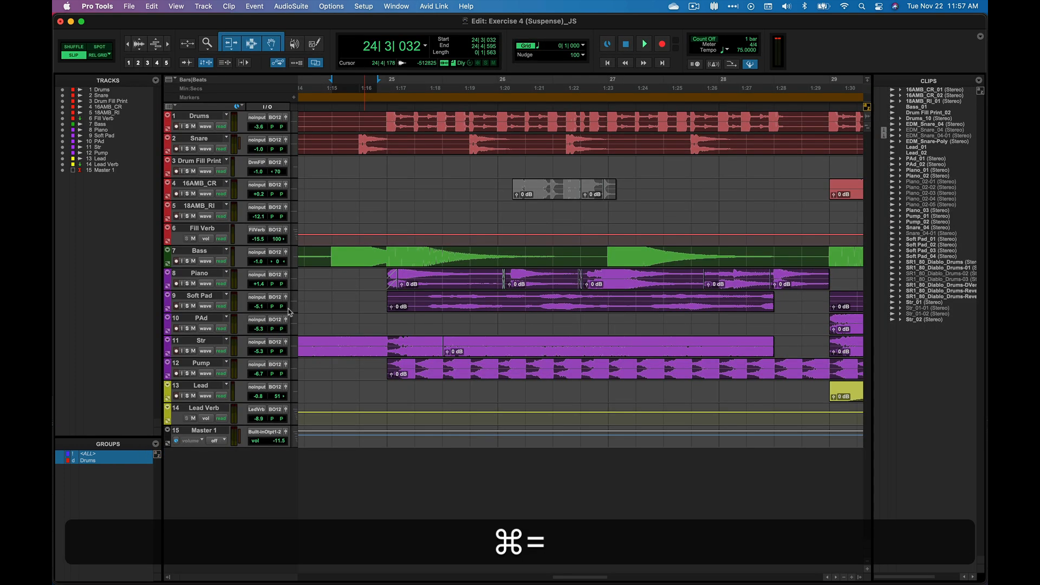
{"action": "left_click", "coordinate": [110, 457]}
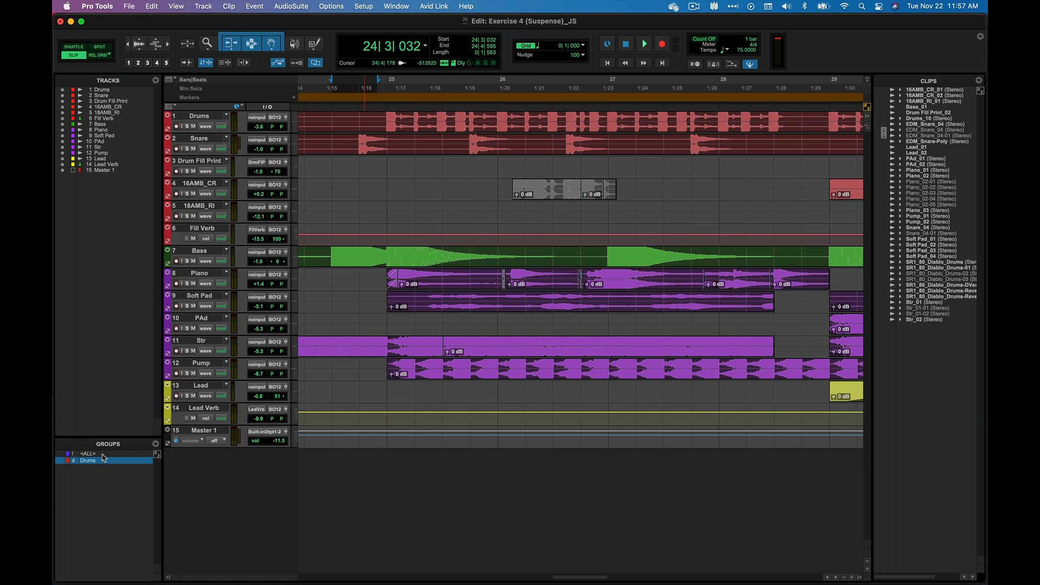
Display only the edit groups in the groups list, then only the mix groups, and restore the display of all groups
{"action": "left_click", "coordinate": [156, 444]}
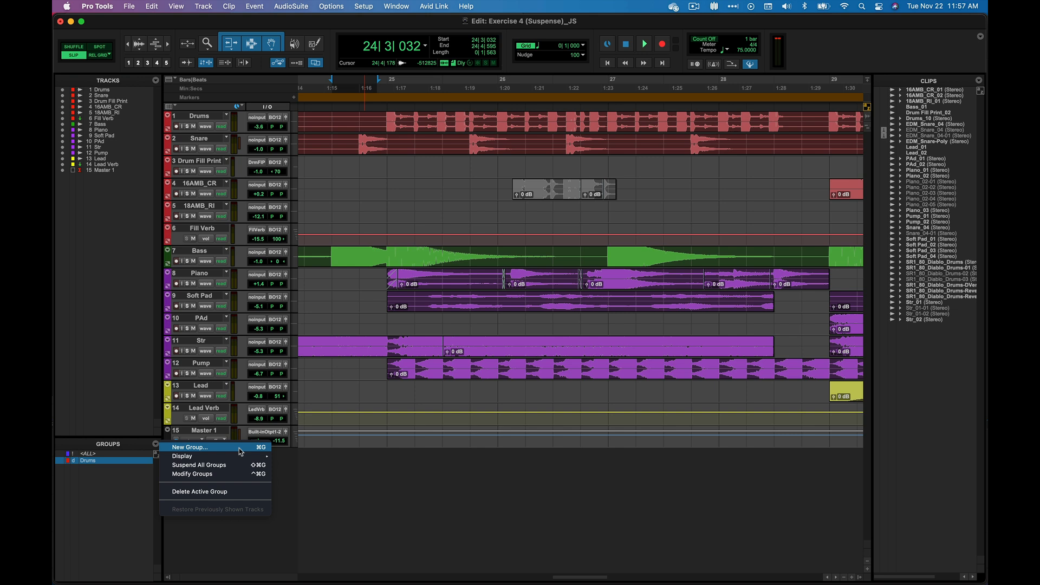
{"action": "mouse_move", "coordinate": [239, 458]}
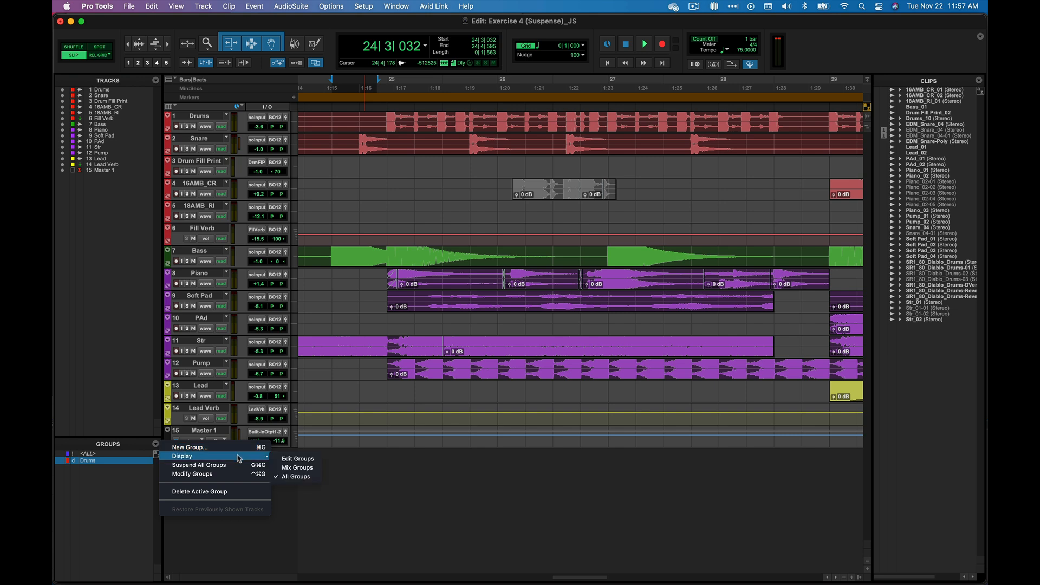
{"action": "left_click", "coordinate": [309, 459]}
{"action": "left_click", "coordinate": [157, 444]}
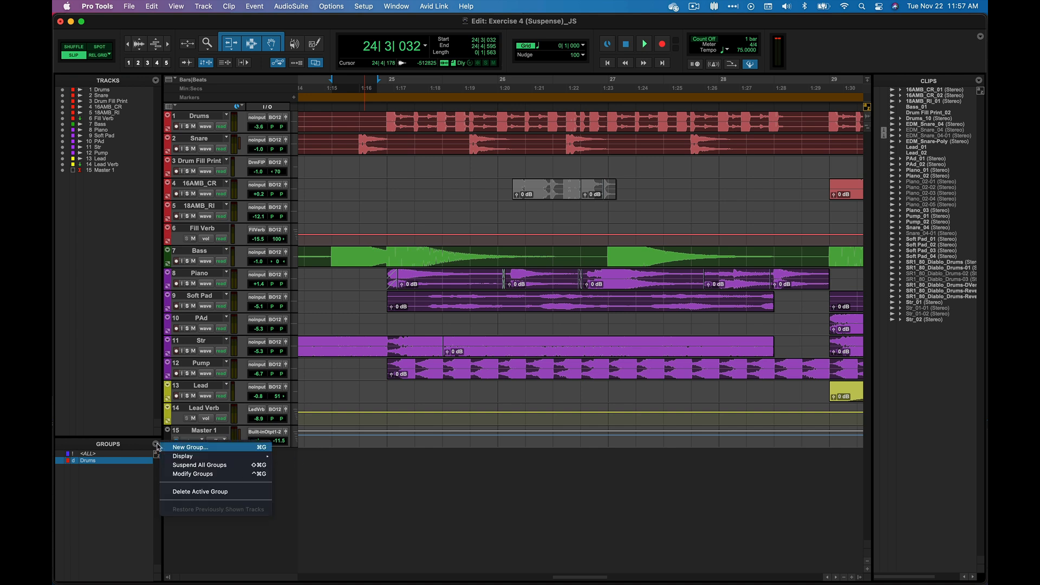
{"action": "mouse_move", "coordinate": [184, 456]}
{"action": "left_click", "coordinate": [298, 466]}
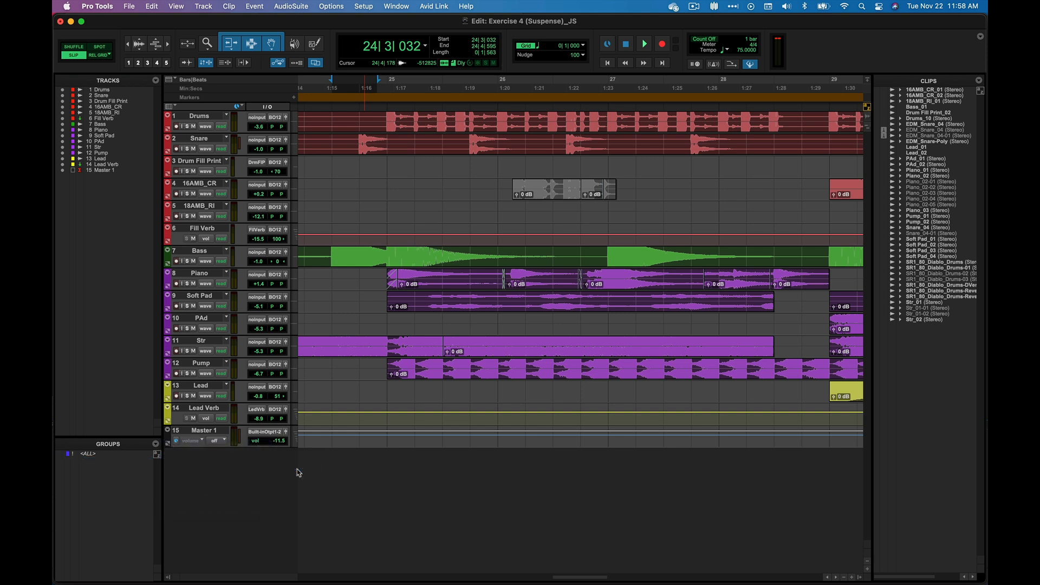
{"action": "left_click", "coordinate": [157, 444]}
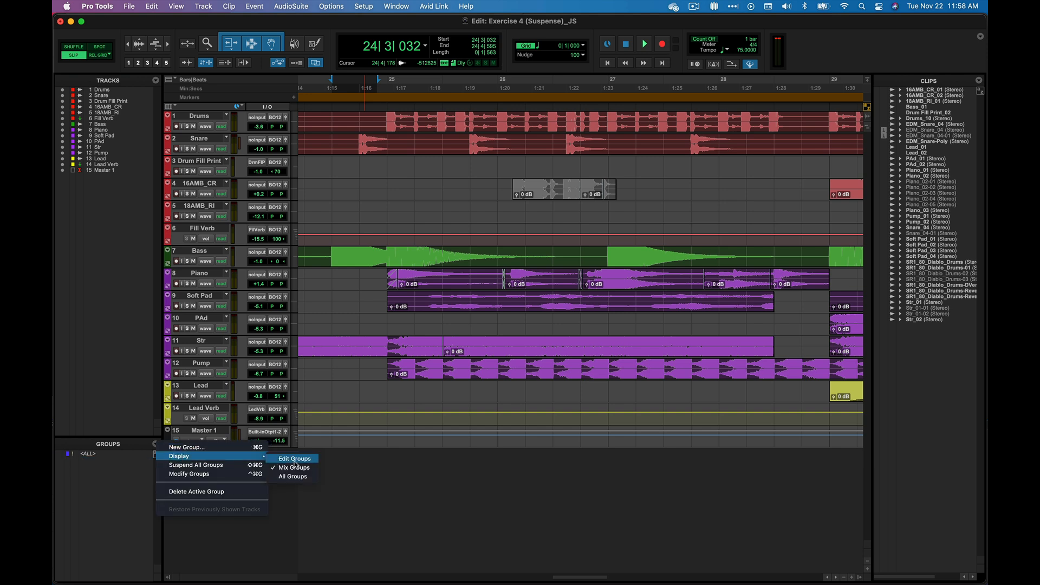
{"action": "left_click", "coordinate": [299, 477]}
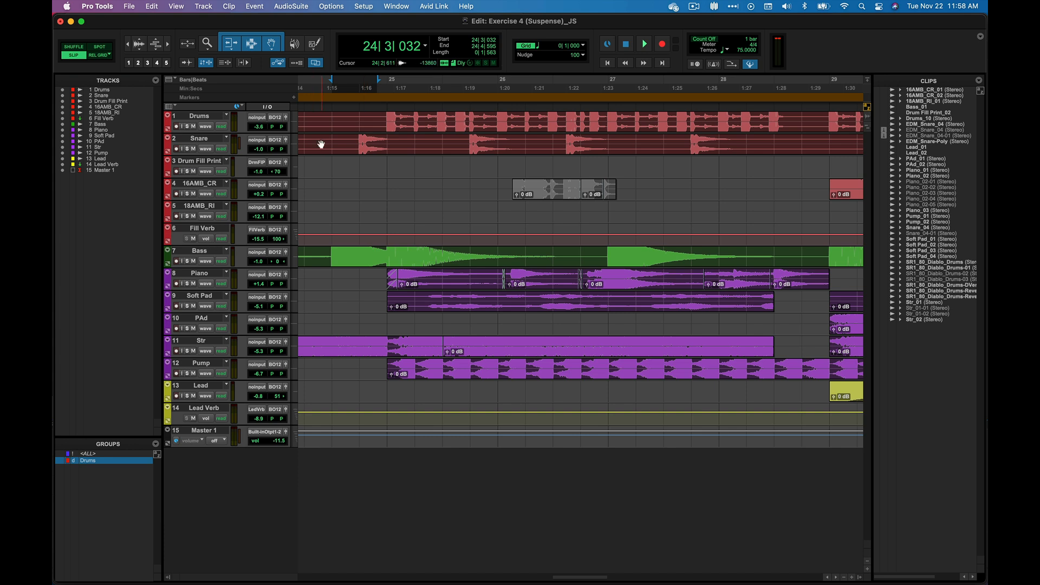
Suspend all groups and delete the range from about 24|3|848 to 25|1|252 on the Snare track alone
{"action": "left_click_drag", "start_coordinate": [327, 142], "coordinate": [335, 141]}
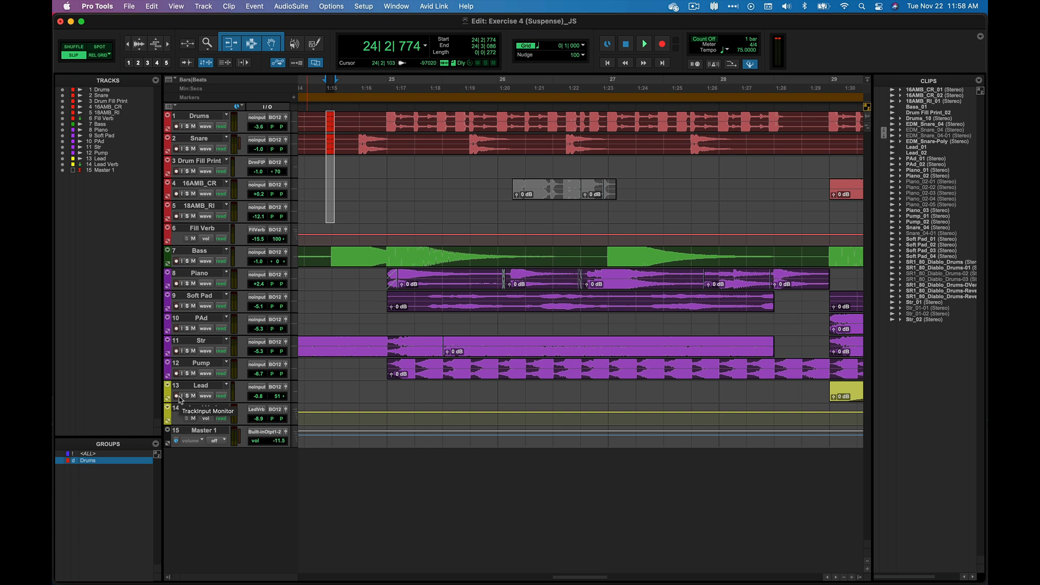
{"action": "left_click", "coordinate": [155, 445]}
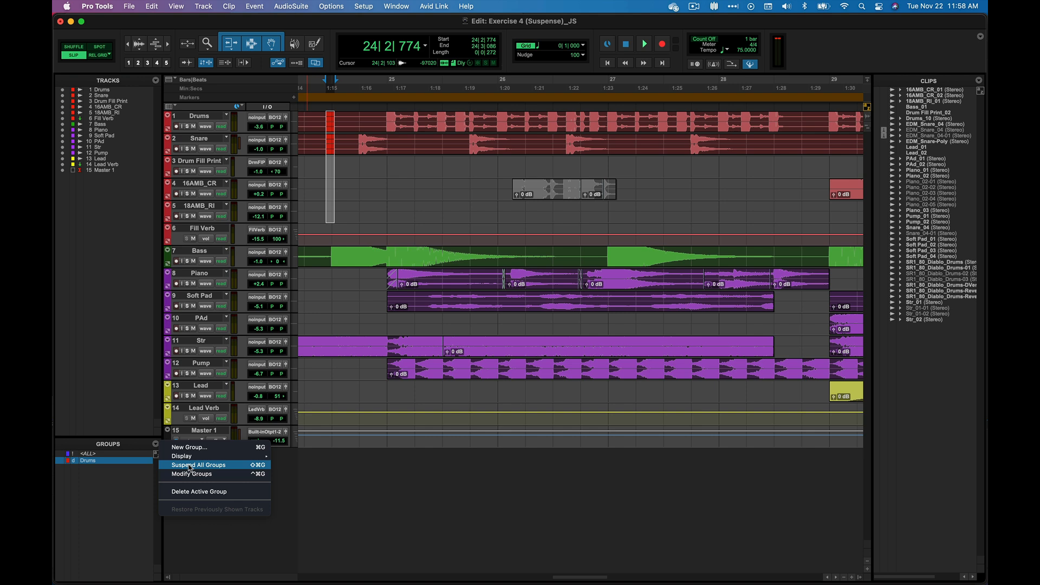
{"action": "left_click", "coordinate": [190, 466]}
{"action": "left_click_drag", "start_coordinate": [355, 142], "coordinate": [394, 139]}
{"action": "key", "text": "BackSpace"}
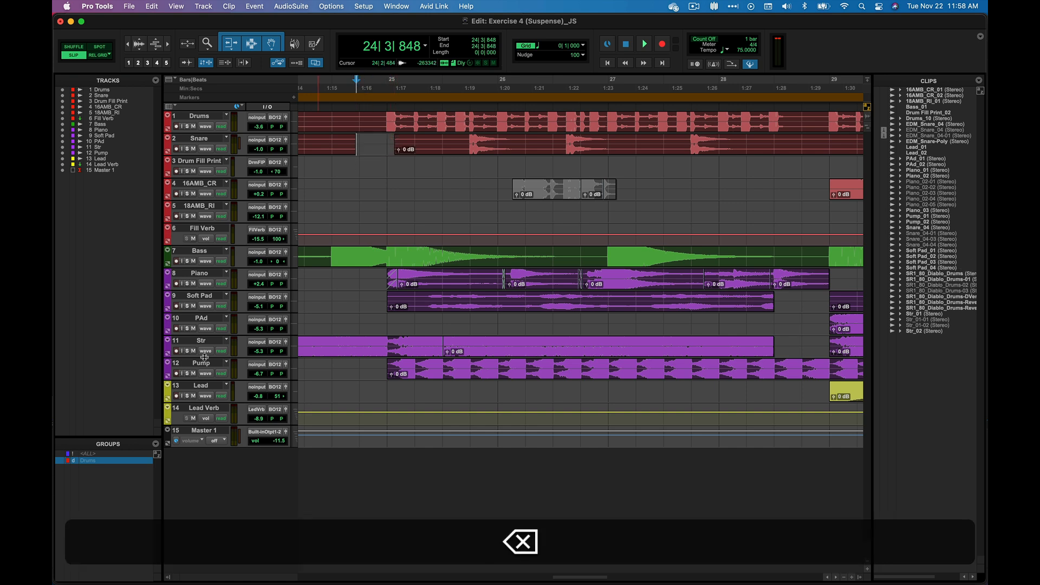
Resume the suspended groups and select the range from about 24|3|086 to 24|3|340 across the Drums group tracks
{"action": "left_click", "coordinate": [156, 444]}
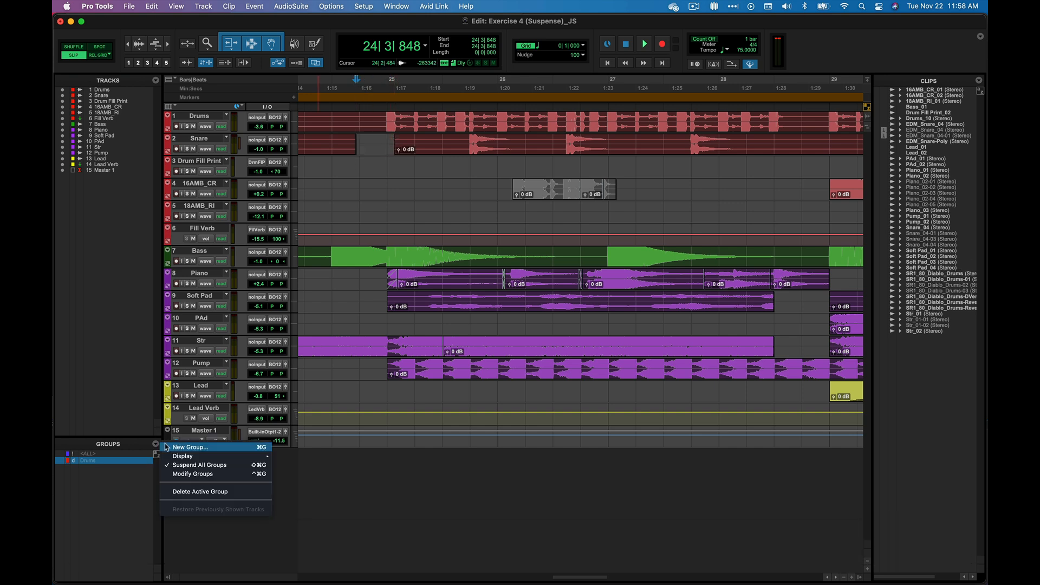
{"action": "left_click", "coordinate": [190, 466]}
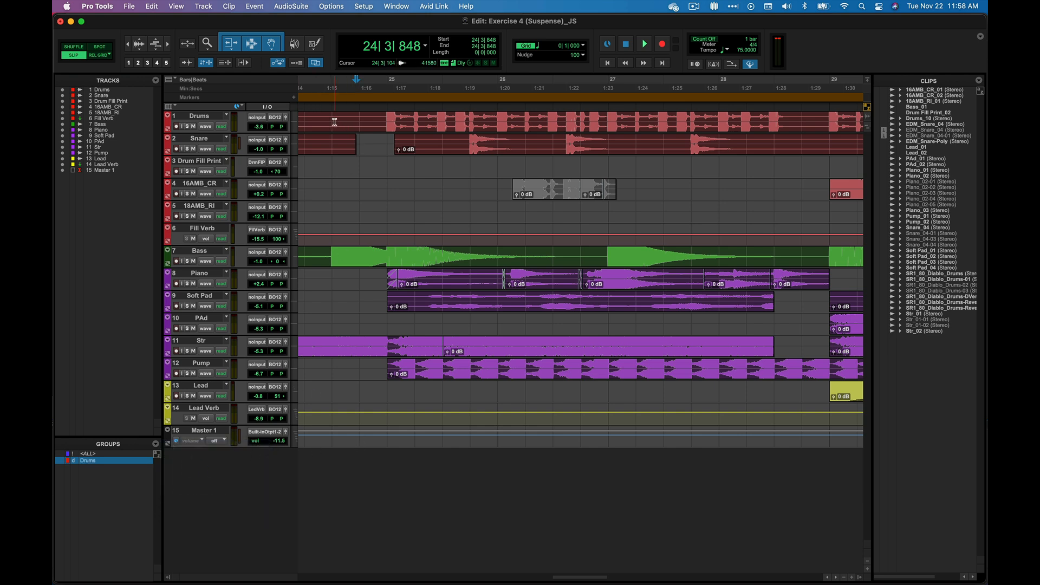
{"action": "left_click_drag", "start_coordinate": [333, 122], "coordinate": [341, 123]}
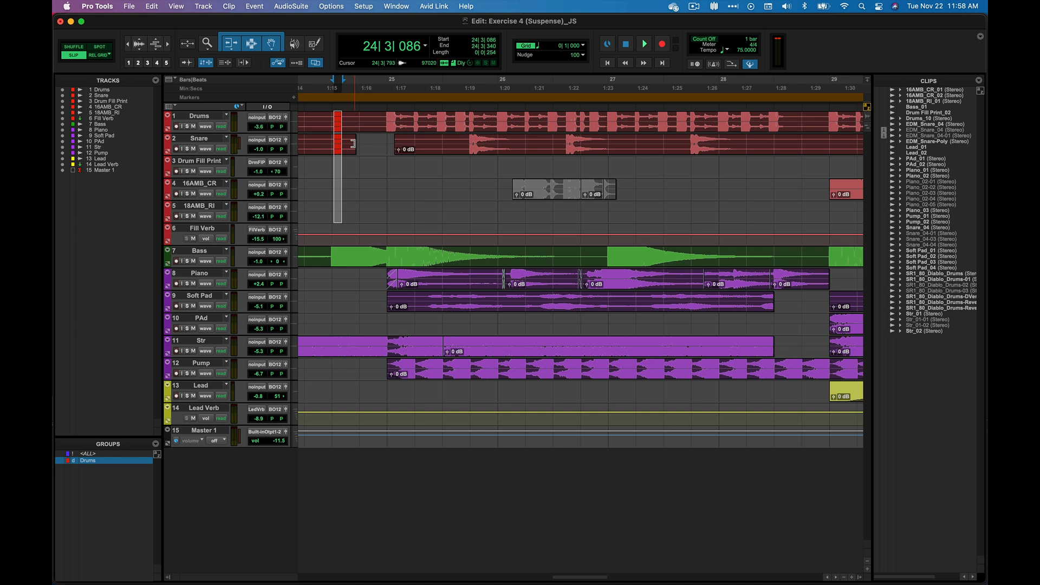
Deactivate the Drums group and select the range from about 24|3|630 to 24|3|939 on the Drums track alone
{"action": "left_click", "coordinate": [101, 464]}
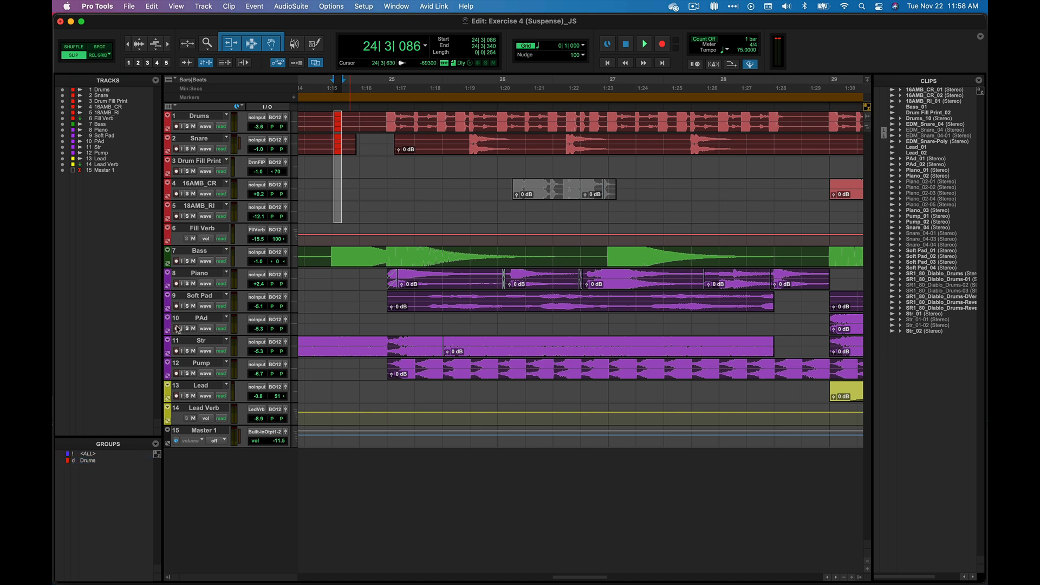
{"action": "left_click_drag", "start_coordinate": [349, 120], "coordinate": [359, 120]}
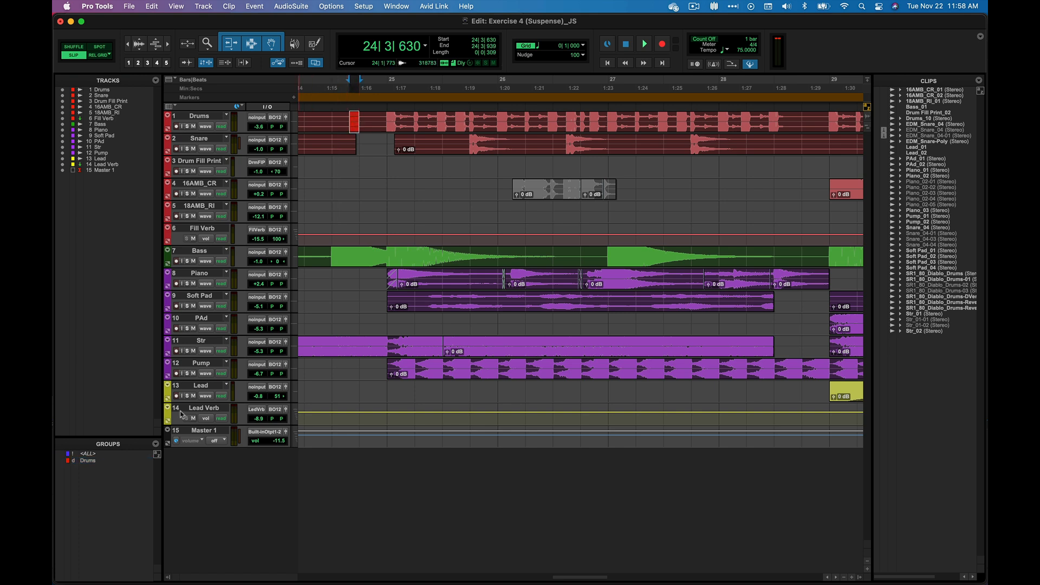
Reactivate the Drums group and undo the deletion on the Snare track
{"action": "left_click", "coordinate": [116, 464]}
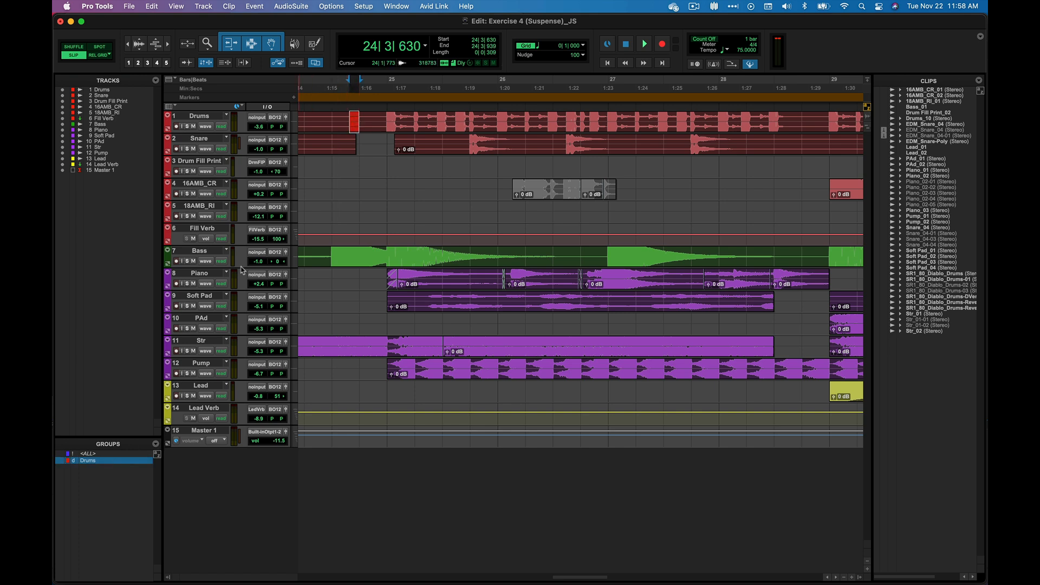
{"action": "left_click", "coordinate": [333, 122]}
{"action": "key", "text": "cmd+z"}
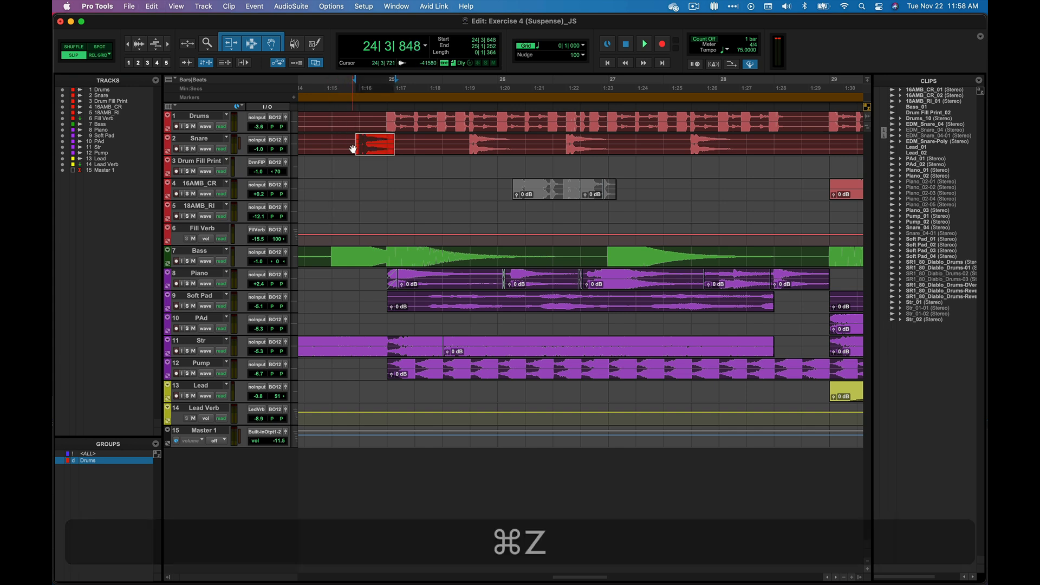
Modify the Drums group by renaming it Drum and adding the Str track to it
{"action": "left_click", "coordinate": [155, 444]}
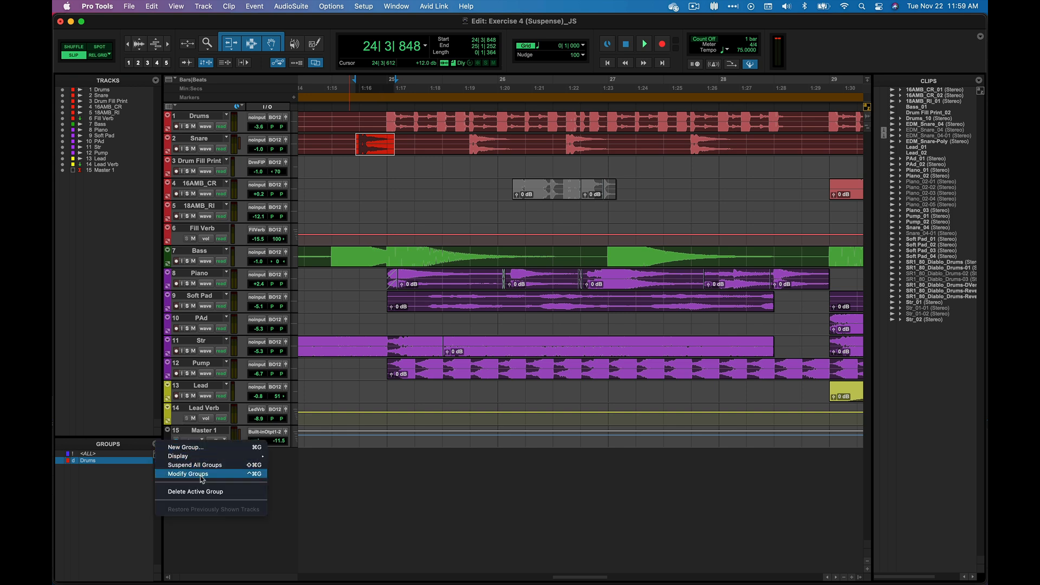
{"action": "left_click", "coordinate": [256, 479]}
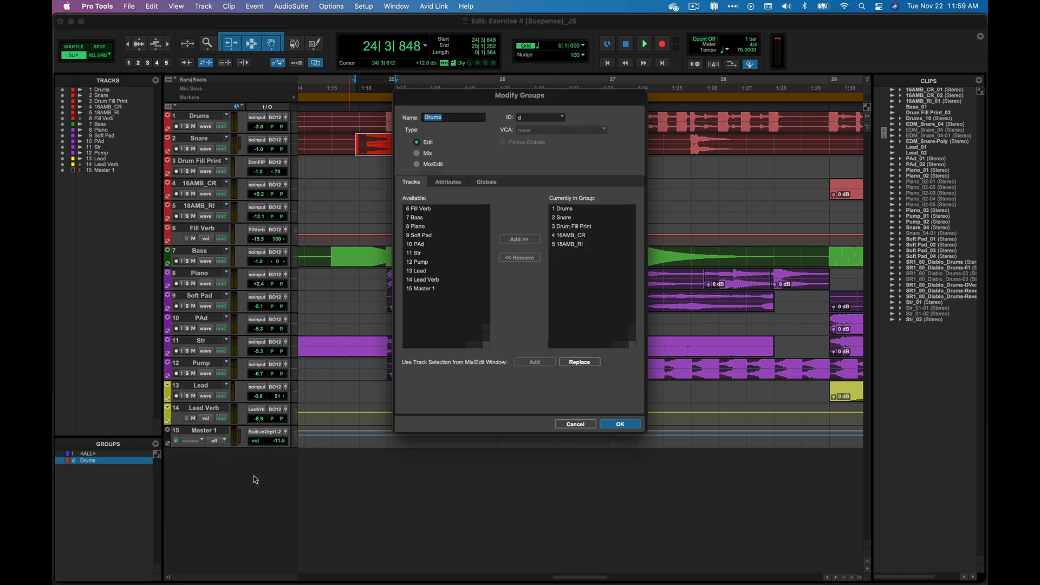
{"action": "left_click", "coordinate": [458, 118]}
{"action": "key", "text": "BackSpace"}
{"action": "left_click", "coordinate": [424, 253]}
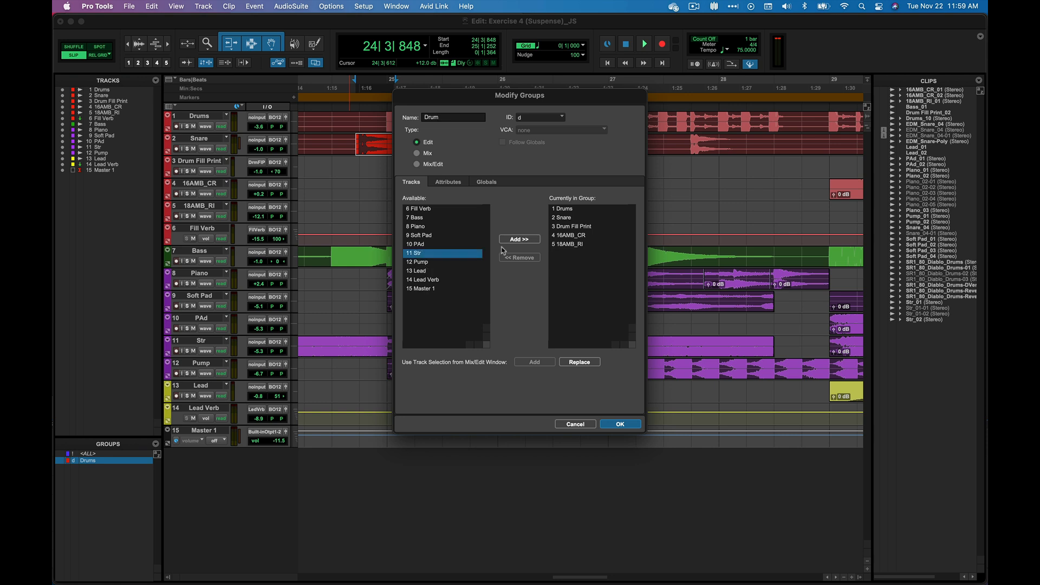
{"action": "left_click", "coordinate": [517, 239]}
{"action": "left_click", "coordinate": [623, 424]}
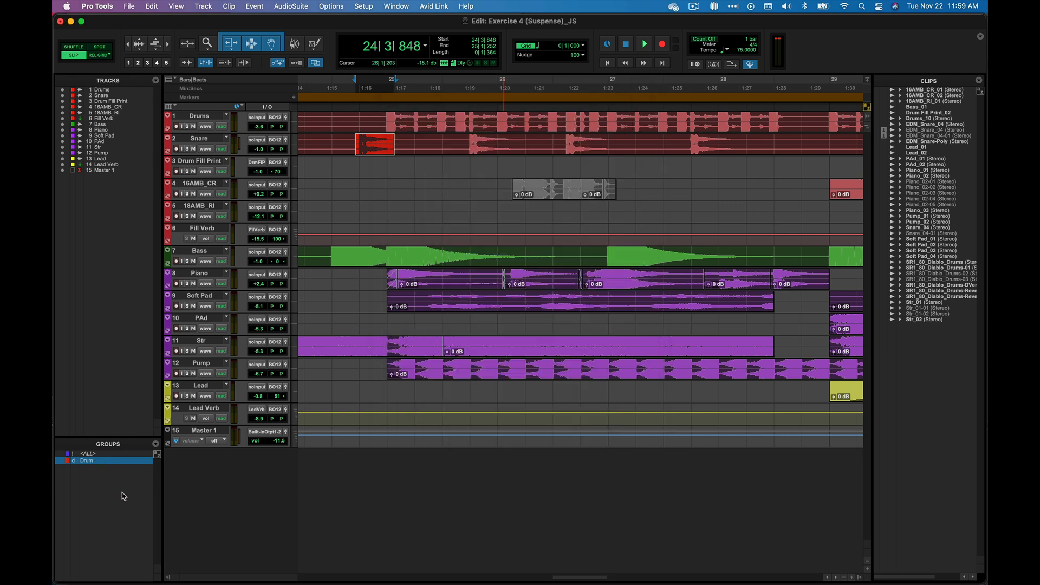
Start deleting the active Drum group and cancel at the confirmation
{"action": "left_click", "coordinate": [156, 444]}
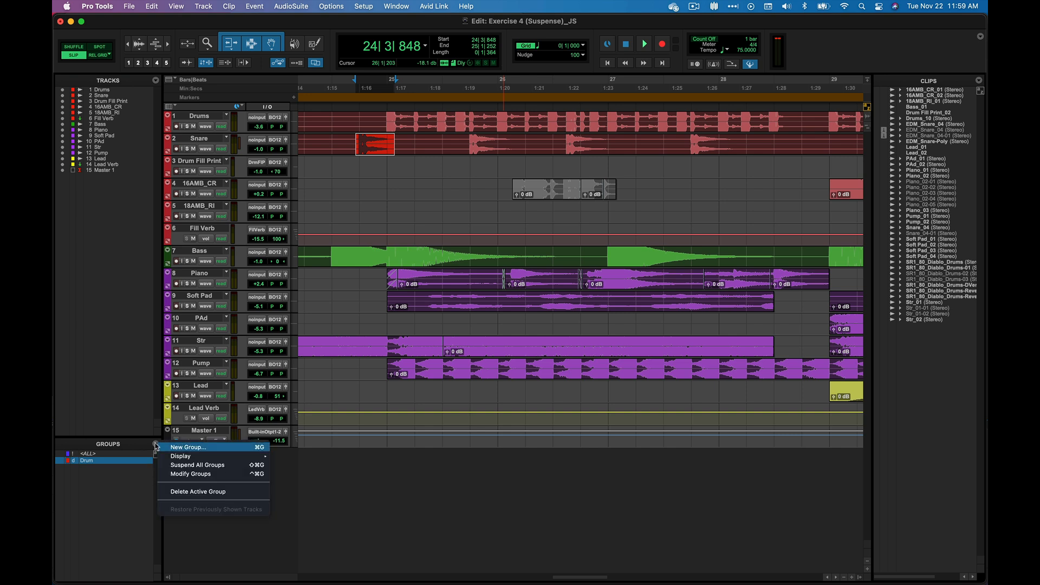
{"action": "left_click", "coordinate": [232, 494]}
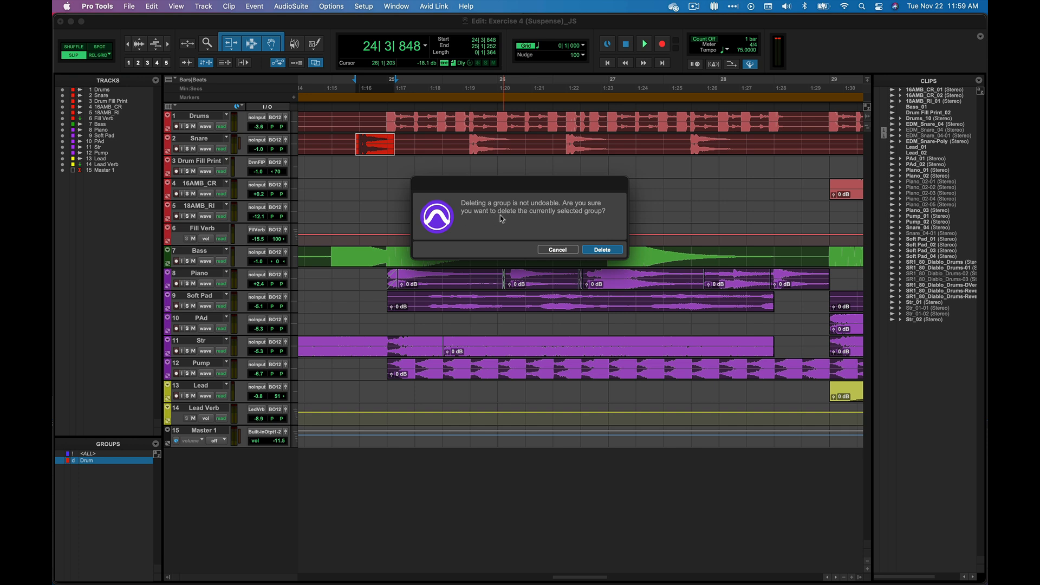
{"action": "left_click", "coordinate": [558, 249]}
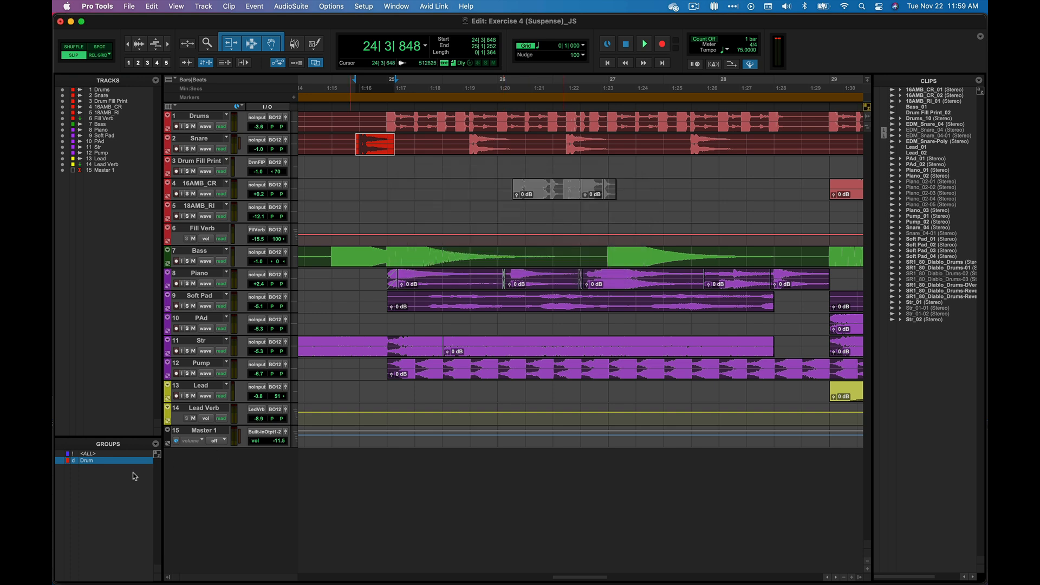
{"action": "left_click", "coordinate": [156, 444]}
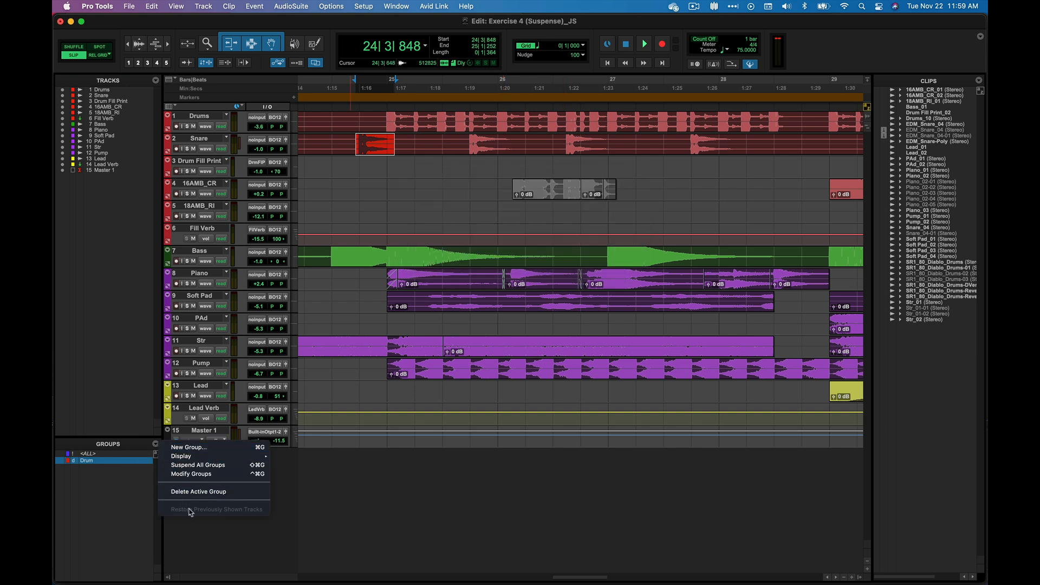
Hide all tracks in the session and show only the PAd, Str, Pump and Lead tracks
{"action": "left_click", "coordinate": [90, 524]}
{"action": "left_click_drag", "start_coordinate": [64, 94], "coordinate": [66, 172]}
{"action": "left_click", "coordinate": [156, 444]}
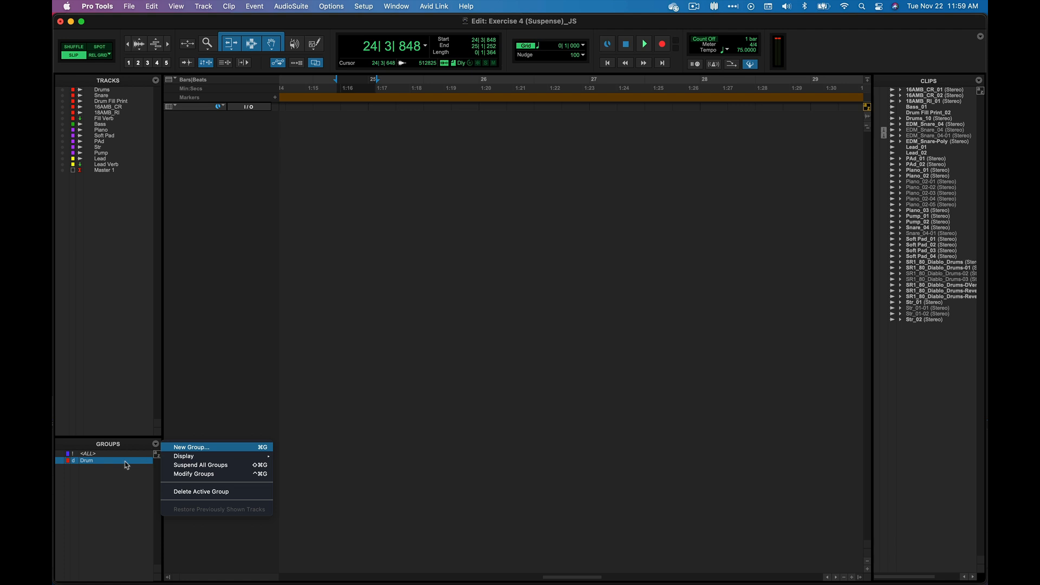
{"action": "left_click", "coordinate": [108, 478]}
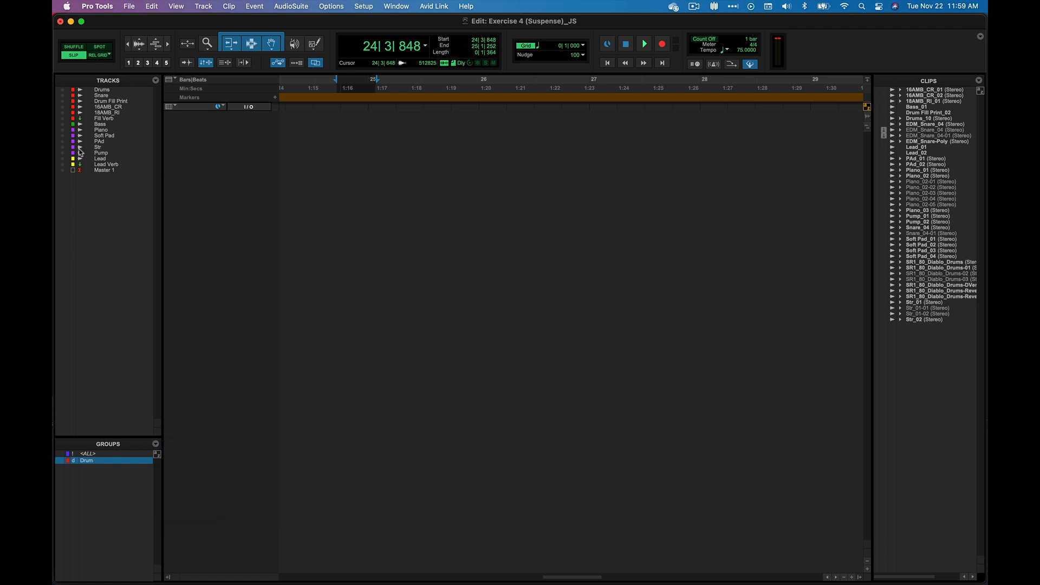
{"action": "left_click_drag", "start_coordinate": [63, 141], "coordinate": [63, 159]}
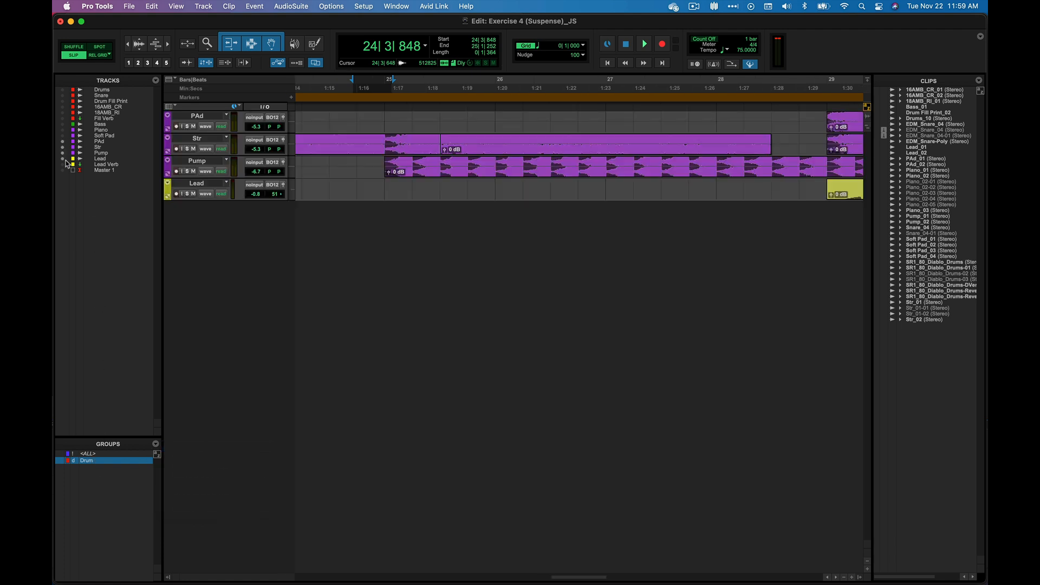
Show the Drum group's tracks alongside the visible ones and restore the previously shown tracks
{"action": "right_click", "coordinate": [94, 461]}
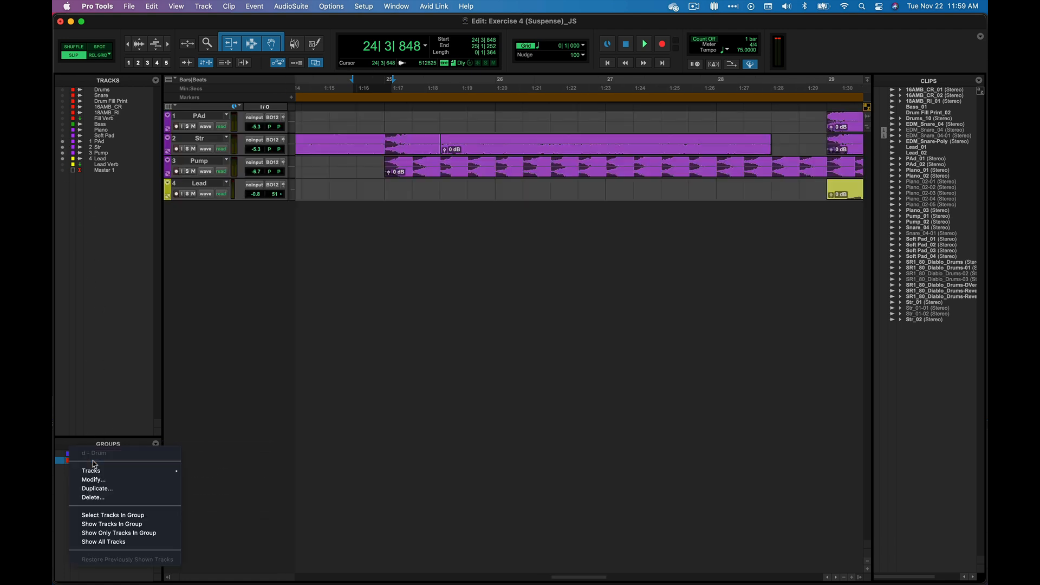
{"action": "left_click", "coordinate": [135, 525]}
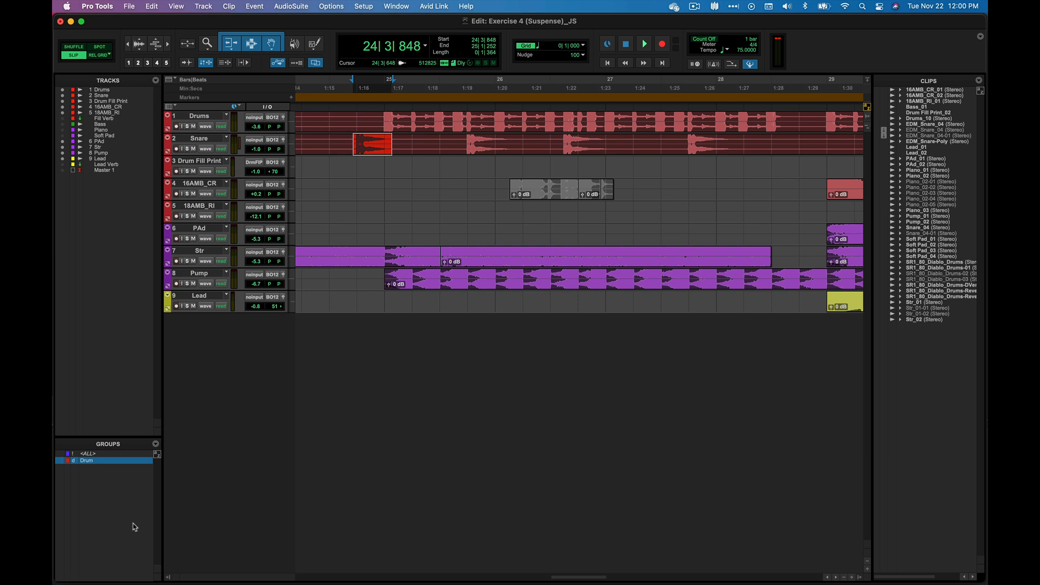
{"action": "left_click", "coordinate": [155, 444]}
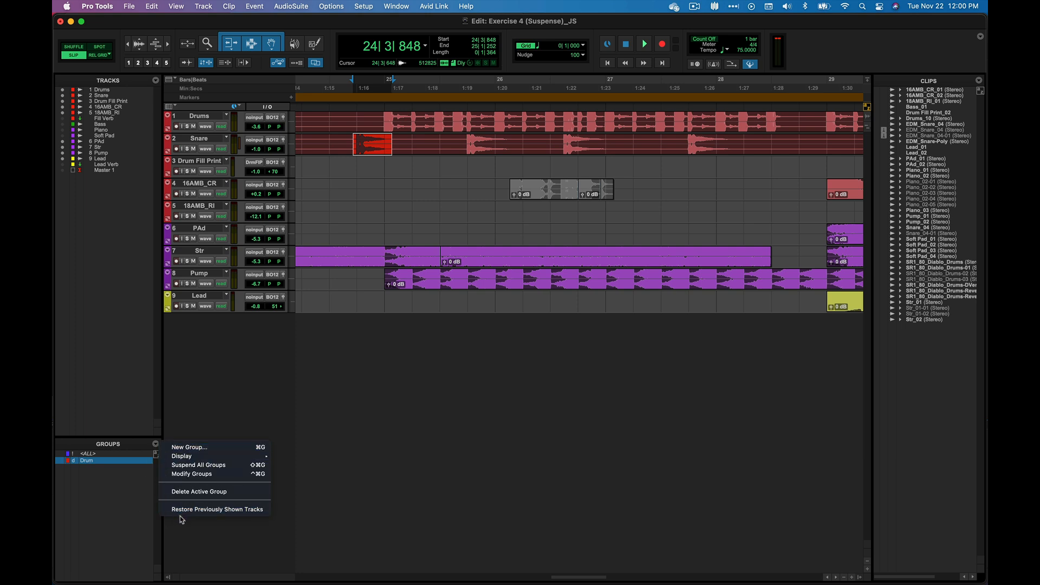
{"action": "left_click", "coordinate": [219, 511]}
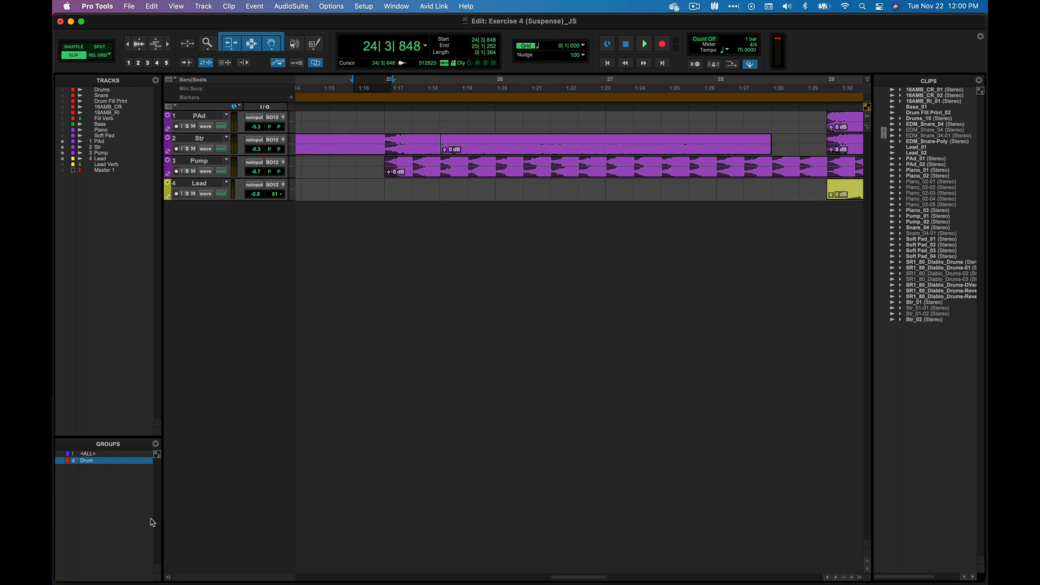
{"action": "left_click", "coordinate": [155, 443]}
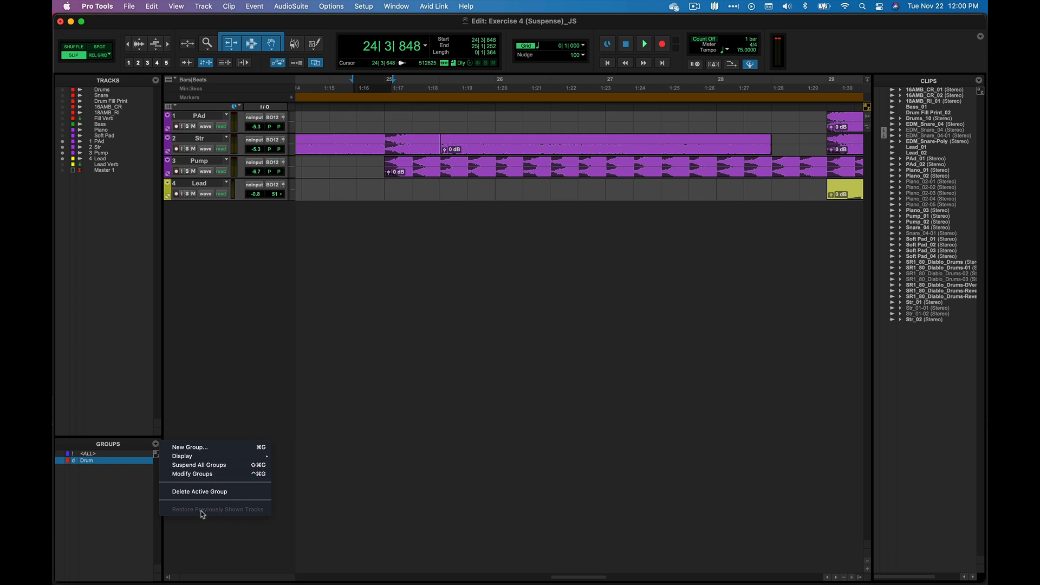
{"action": "left_click", "coordinate": [120, 497]}
Show all tracks in the session using the Drum group's commands
{"action": "right_click", "coordinate": [101, 463]}
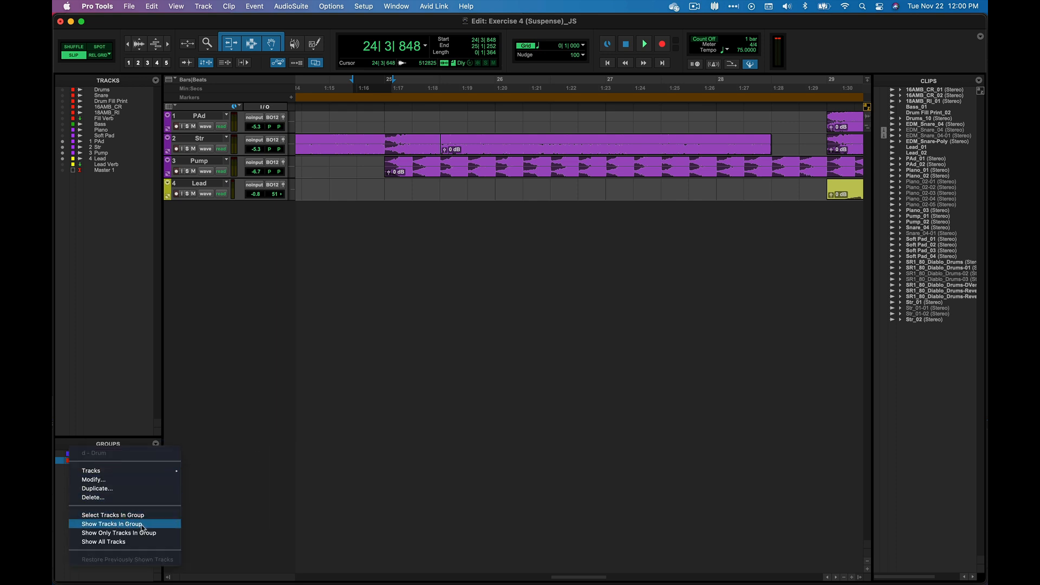
{"action": "left_click", "coordinate": [138, 541]}
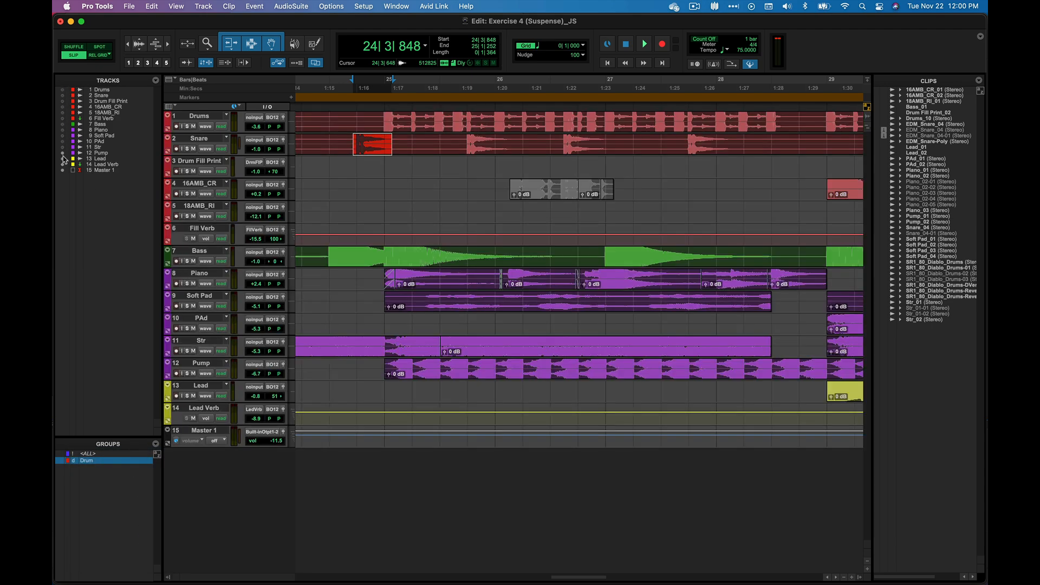
{"action": "left_click_drag", "start_coordinate": [63, 156], "coordinate": [63, 88]}
List the member tracks of the Drum group and choose Snare from the list
{"action": "right_click", "coordinate": [114, 465]}
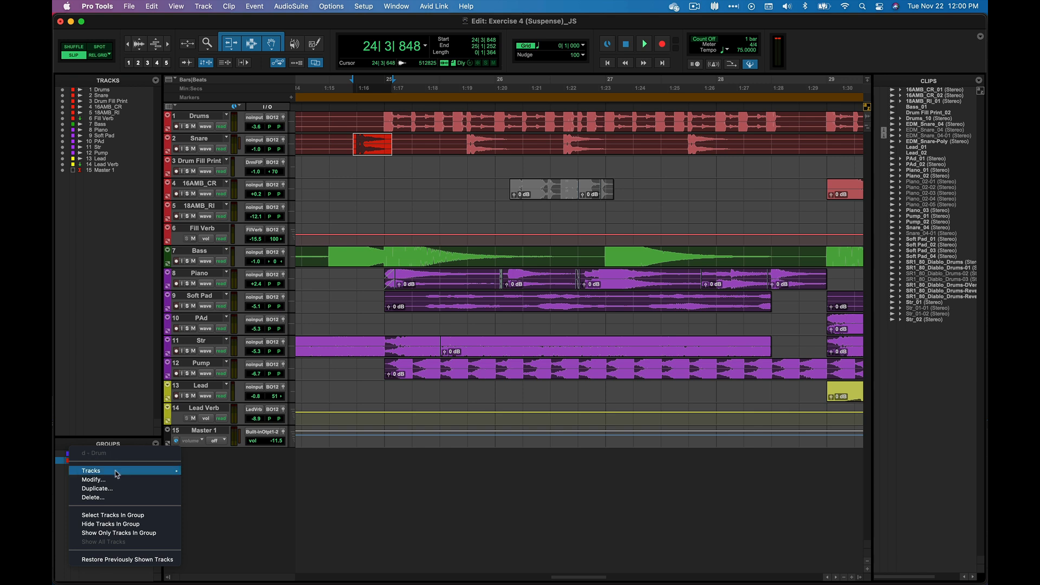
{"action": "mouse_move", "coordinate": [118, 476]}
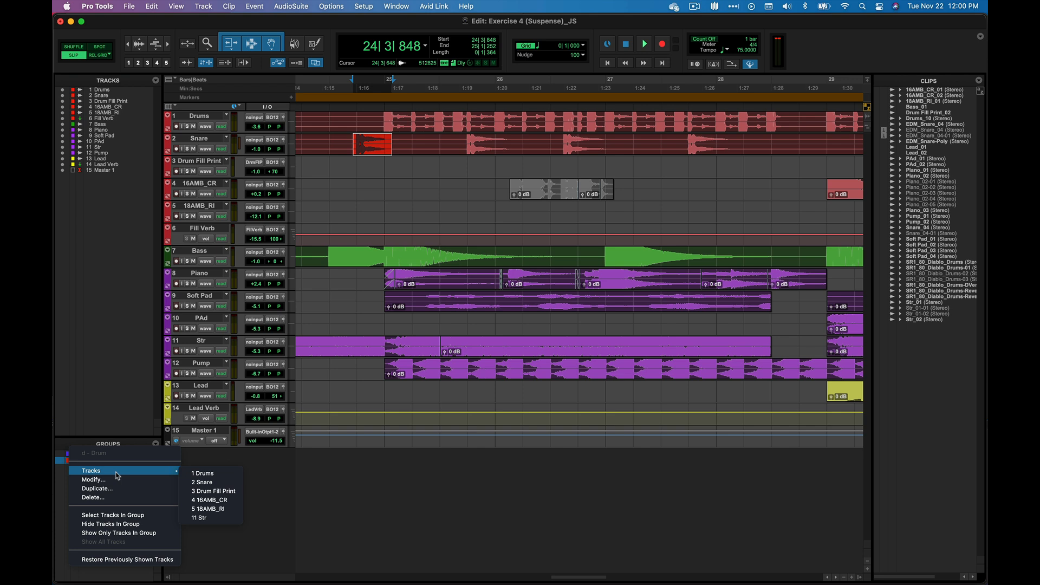
{"action": "left_click", "coordinate": [210, 481]}
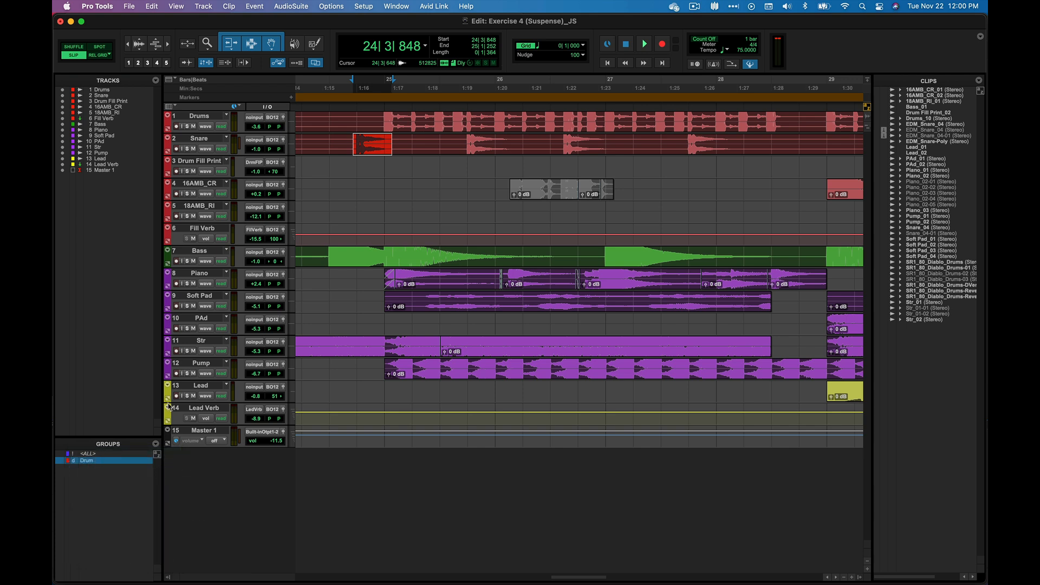
Modify the Drum group by renaming it Drums and removing the Str track from it
{"action": "right_click", "coordinate": [121, 461]}
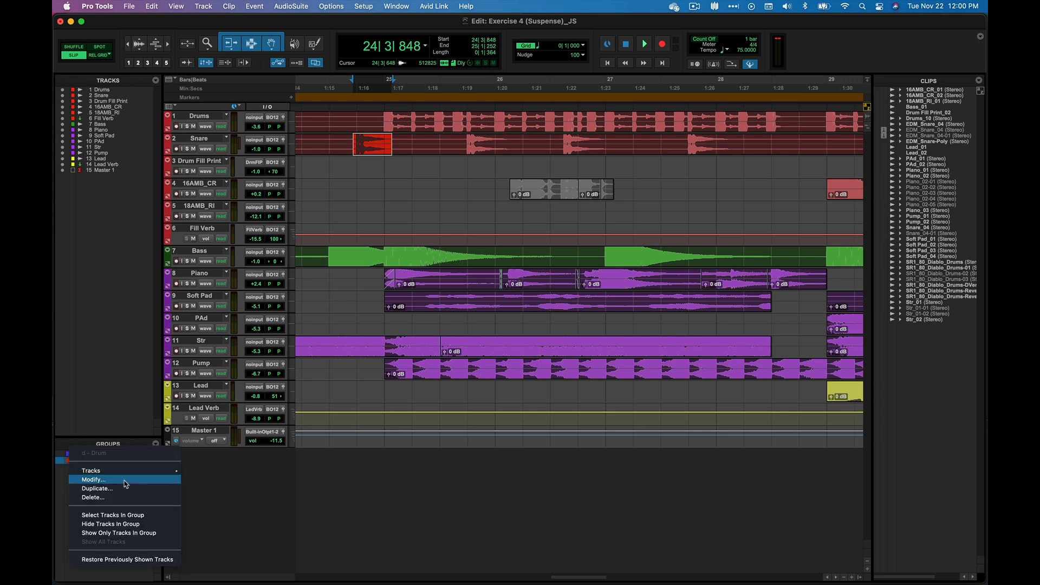
{"action": "left_click", "coordinate": [126, 480]}
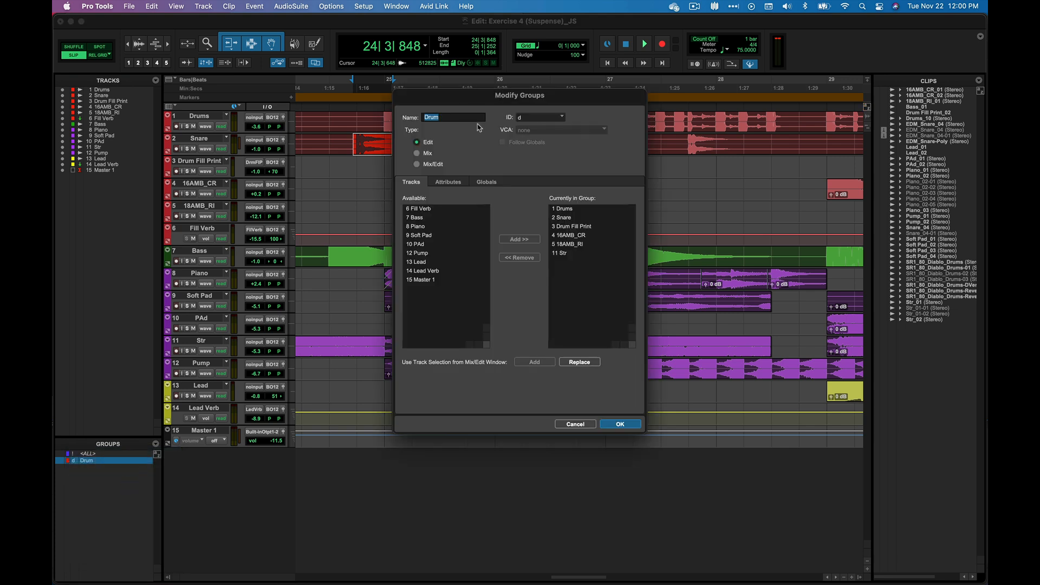
{"action": "left_click", "coordinate": [466, 116]}
{"action": "type", "text": "s"}
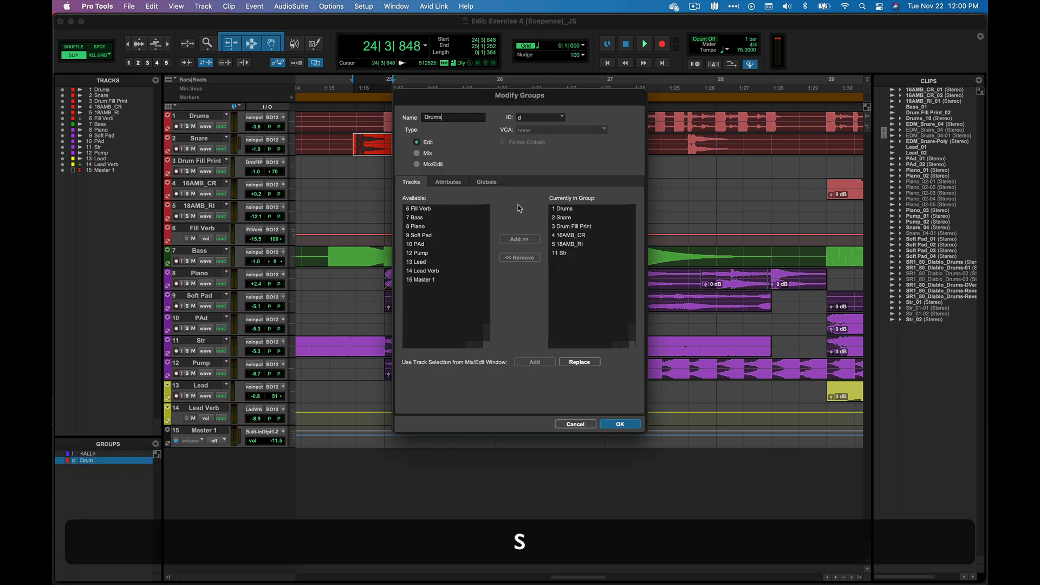
{"action": "left_click", "coordinate": [563, 253]}
{"action": "left_click", "coordinate": [533, 261]}
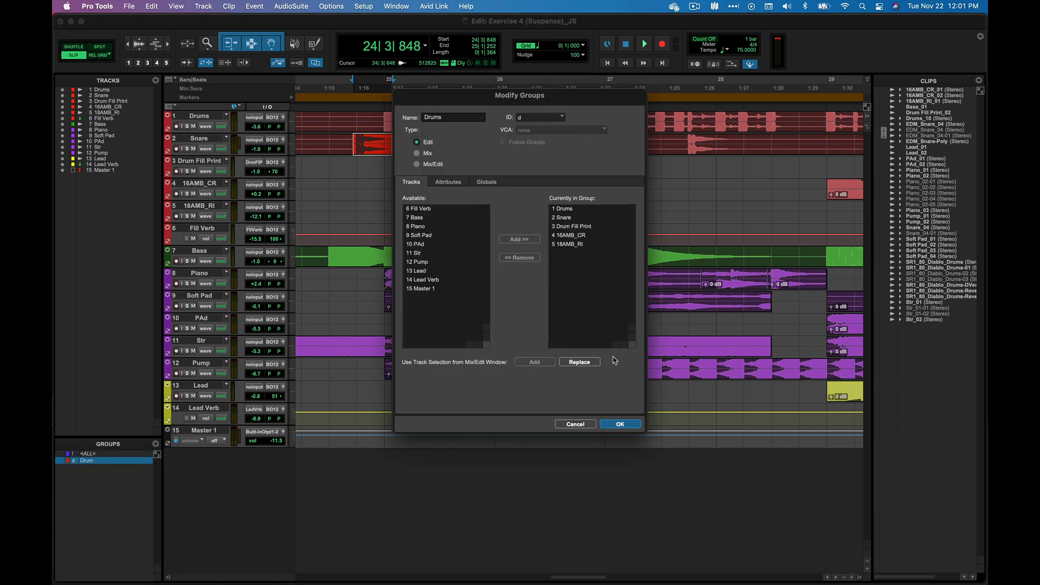
{"action": "left_click", "coordinate": [627, 425]}
Duplicate the Drums group as another edit group, extending the proposed name Drums.1 with a backslash
{"action": "right_click", "coordinate": [103, 461]}
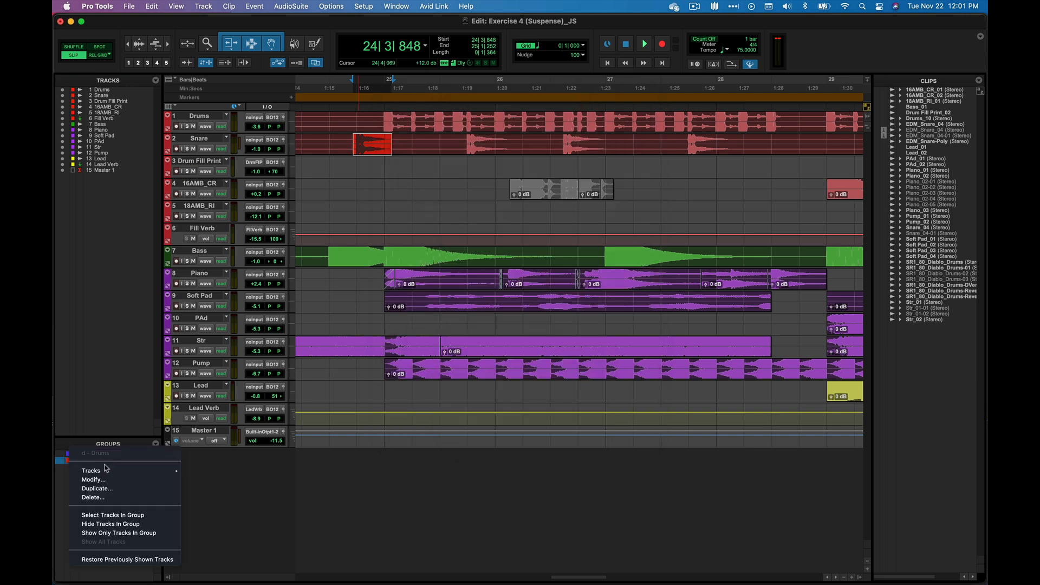
{"action": "left_click", "coordinate": [118, 488]}
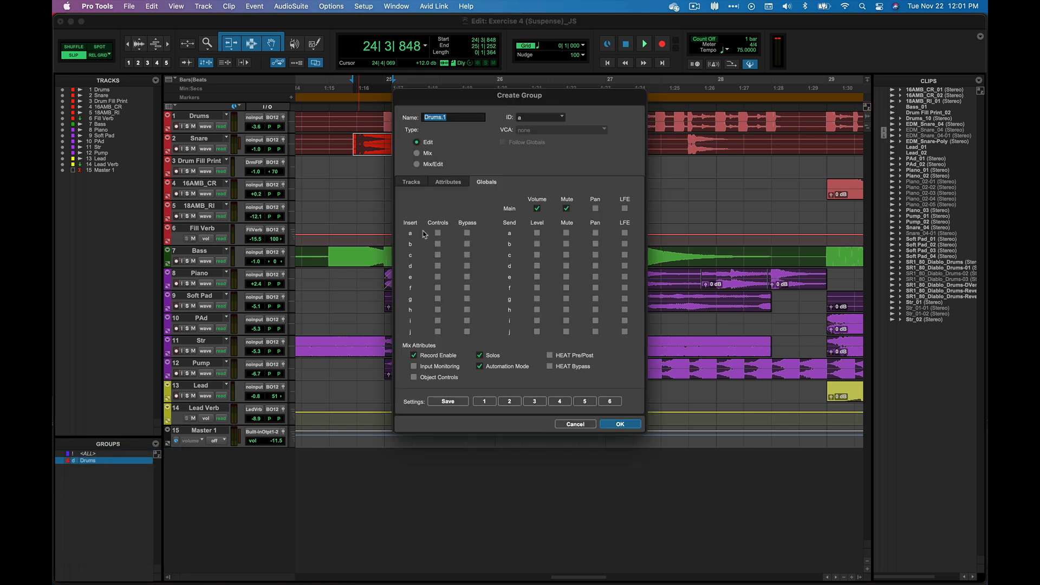
{"action": "left_click", "coordinate": [476, 117]}
{"action": "type", "text": "\\\\"}
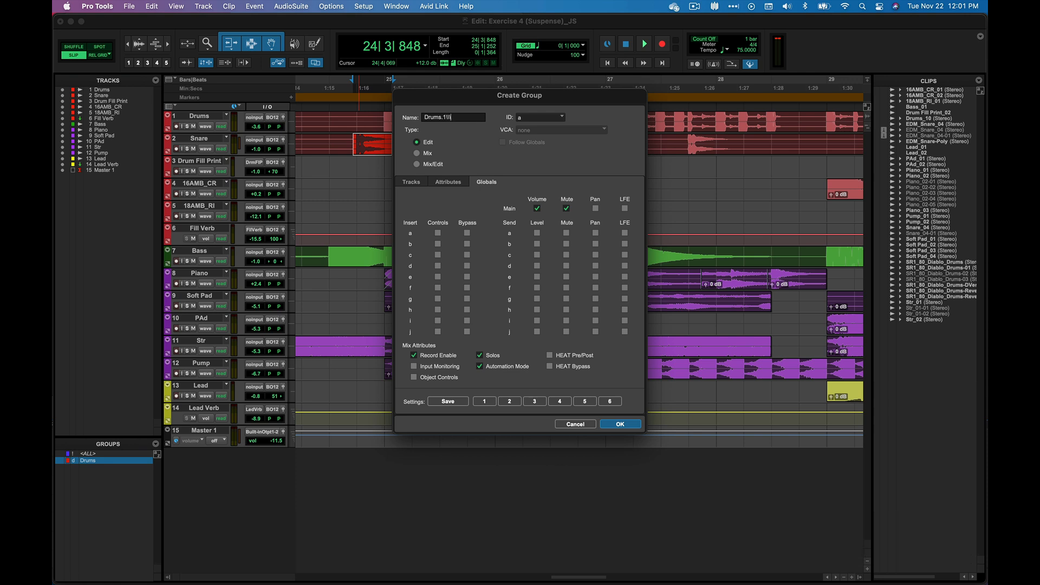
{"action": "key", "text": "Return"}
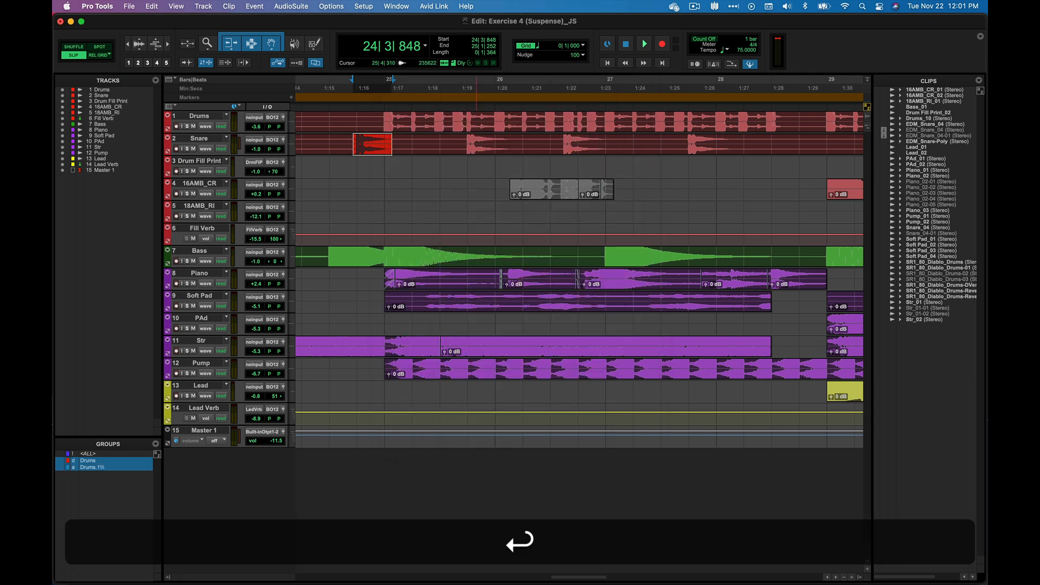
Select all tracks that belong to the Drums group
{"action": "right_click", "coordinate": [107, 462]}
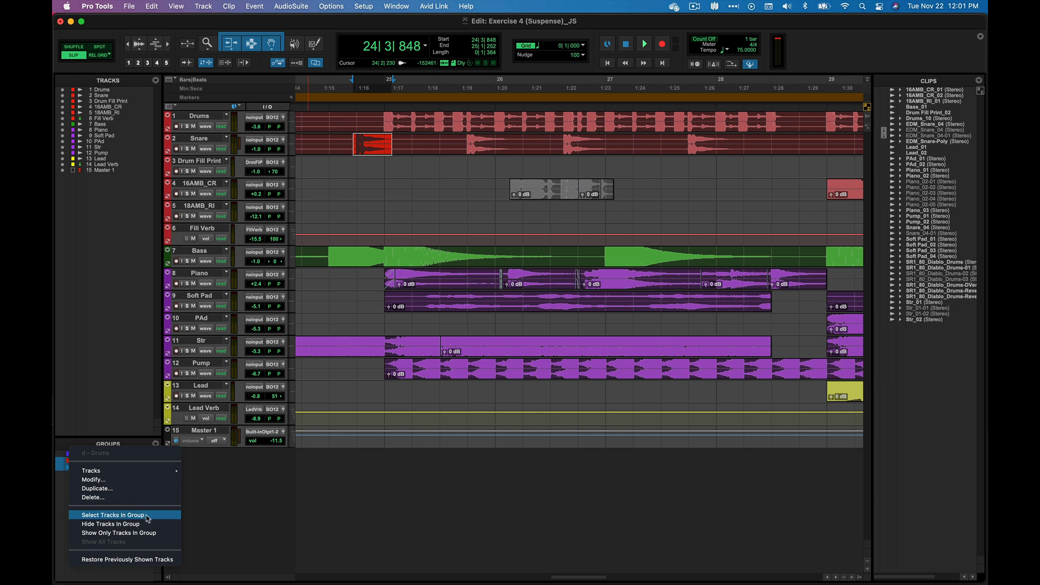
{"action": "left_click", "coordinate": [113, 516]}
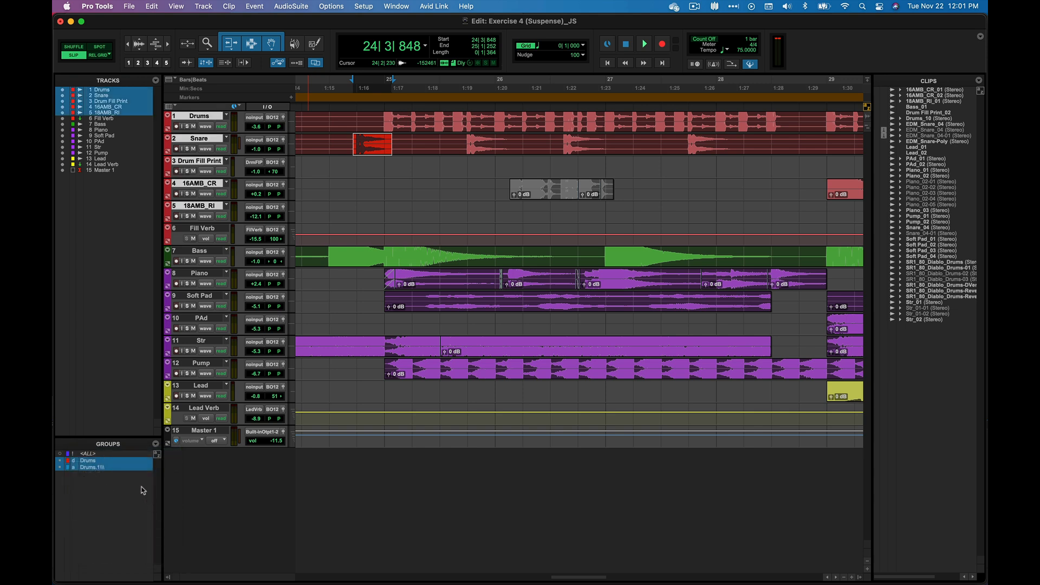
Hide the tracks in the Drums group and show them again
{"action": "right_click", "coordinate": [115, 461]}
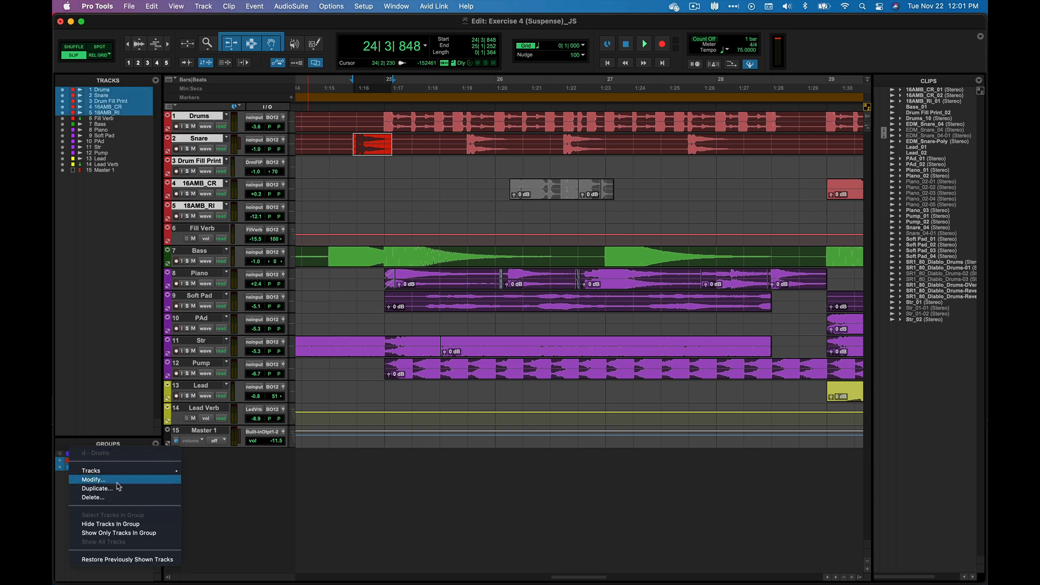
{"action": "left_click", "coordinate": [124, 526]}
{"action": "right_click", "coordinate": [120, 462]}
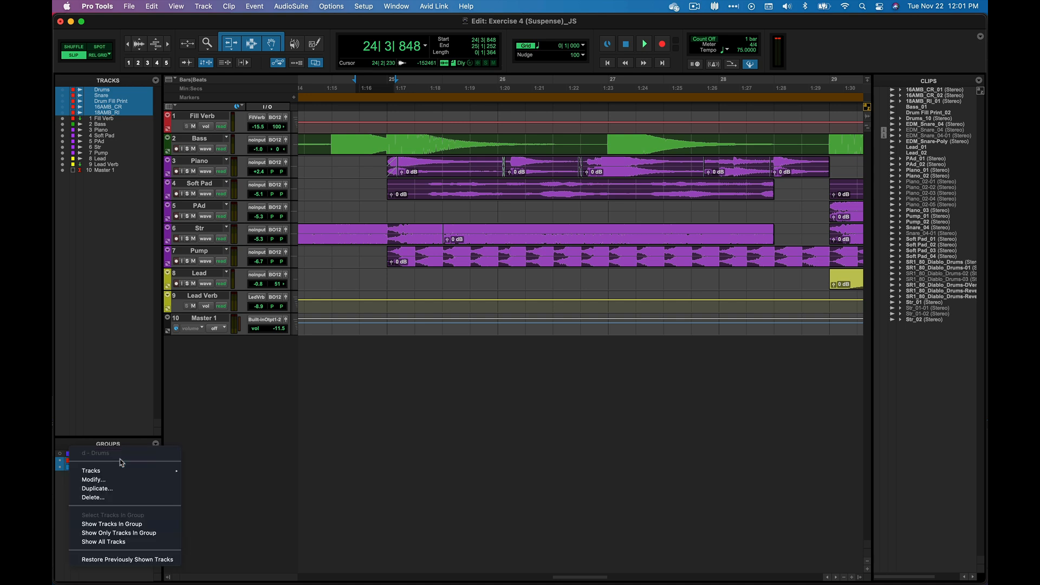
{"action": "left_click", "coordinate": [127, 525]}
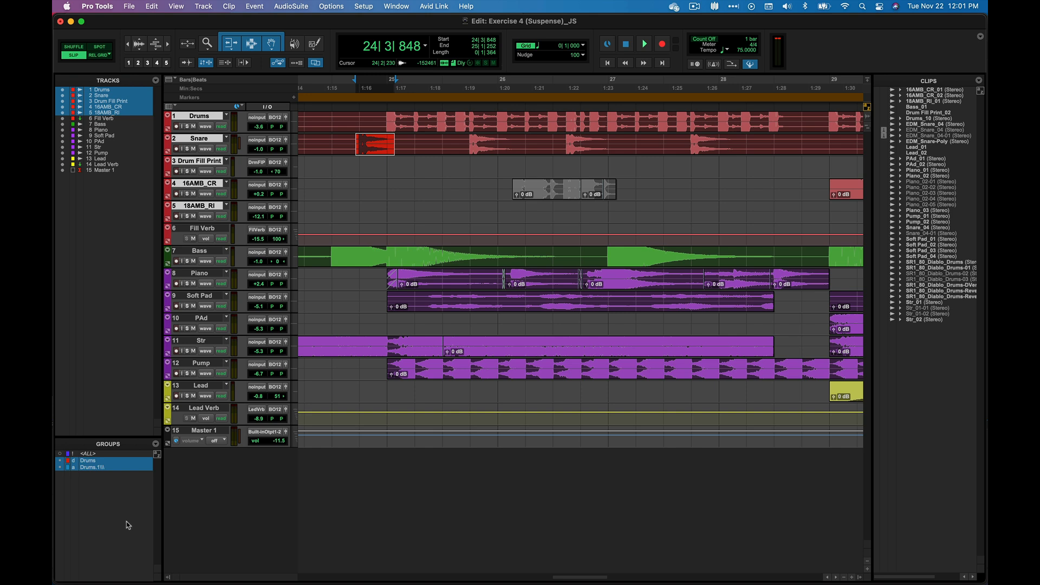
Toggle the Drums group's active state and open the group's own commands
{"action": "left_click", "coordinate": [118, 461]}
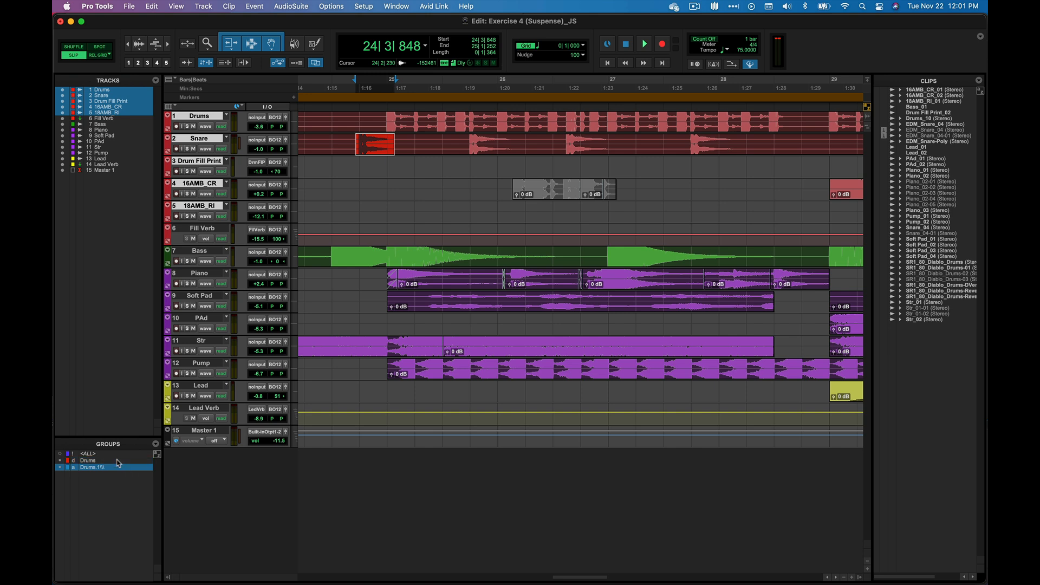
{"action": "right_click", "coordinate": [119, 462]}
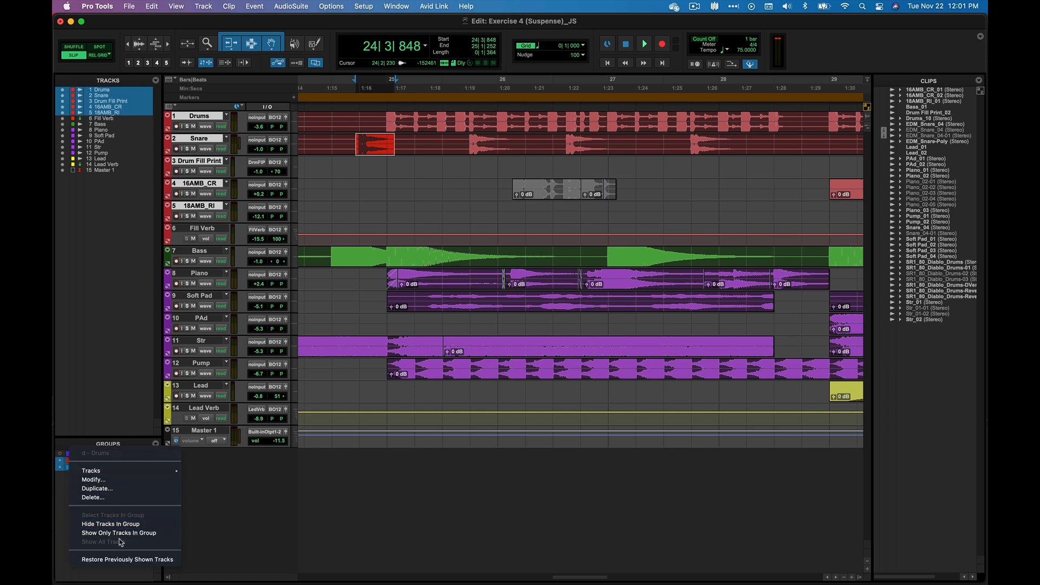